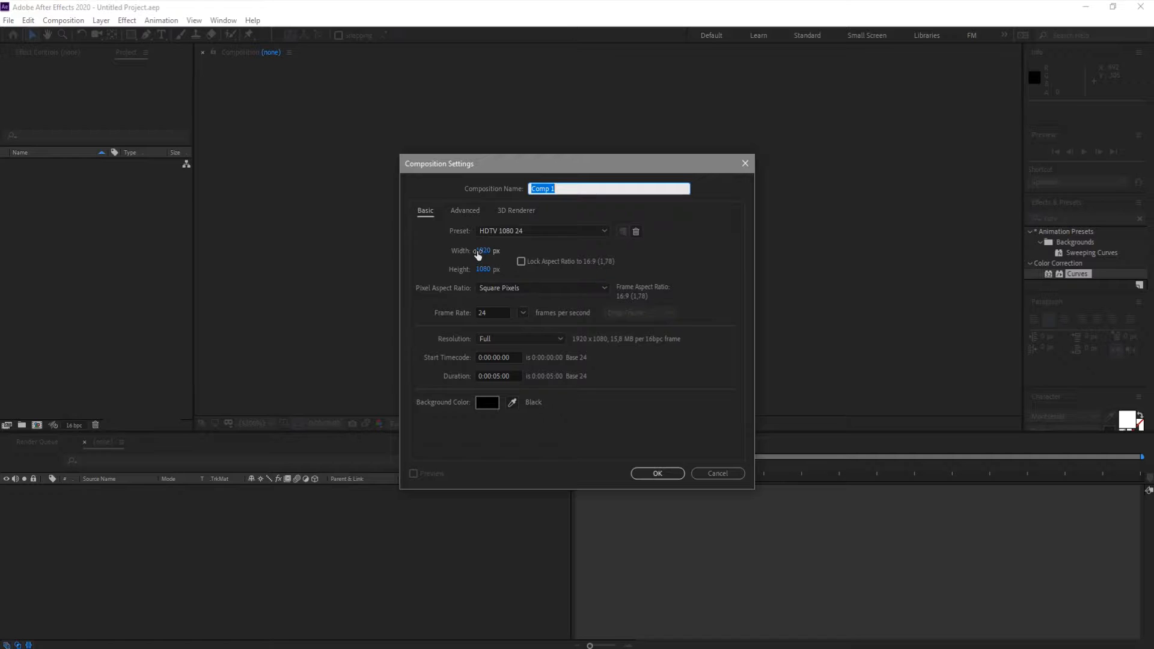
Create a composition named FX BOX at 1920 × 1080 px, 24 fps, with a 5-second duration
left_click(482, 268)
left_click(565, 188)
left_click_drag(565, 188, 509, 192)
type("F")
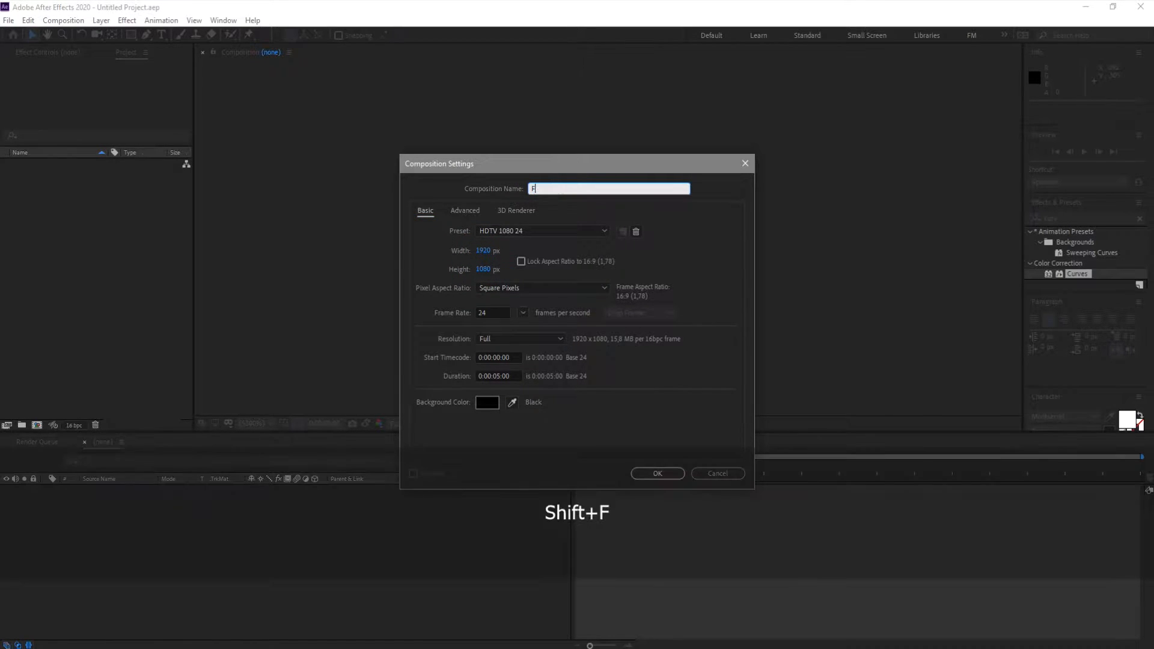
type("X BOX")
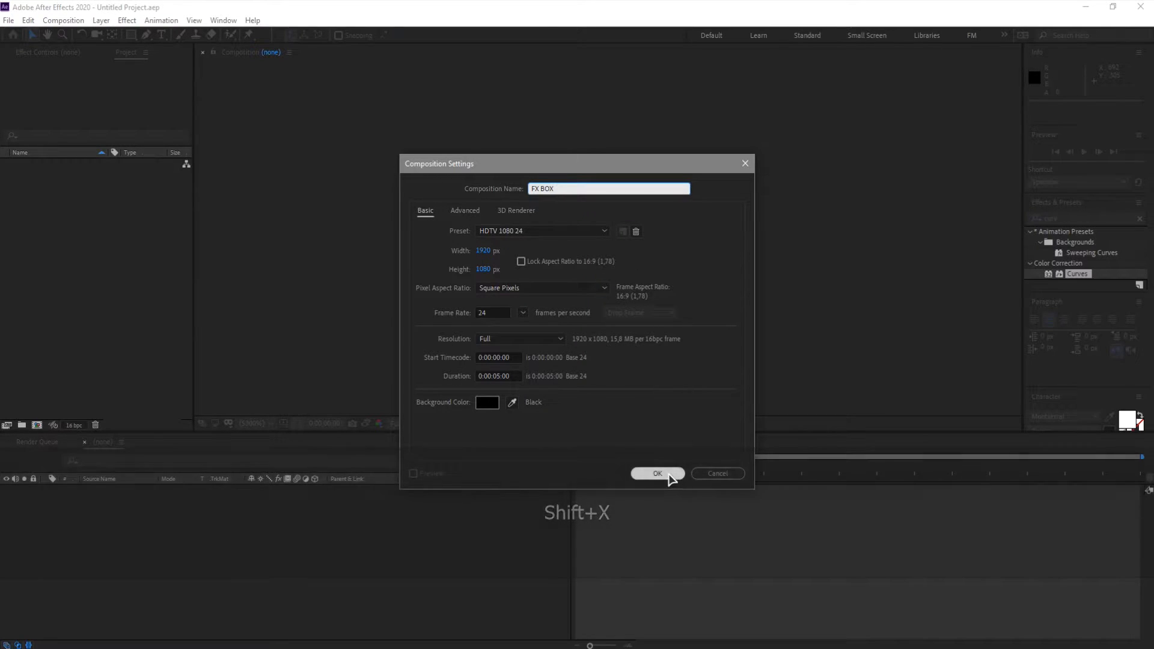
left_click(492, 378)
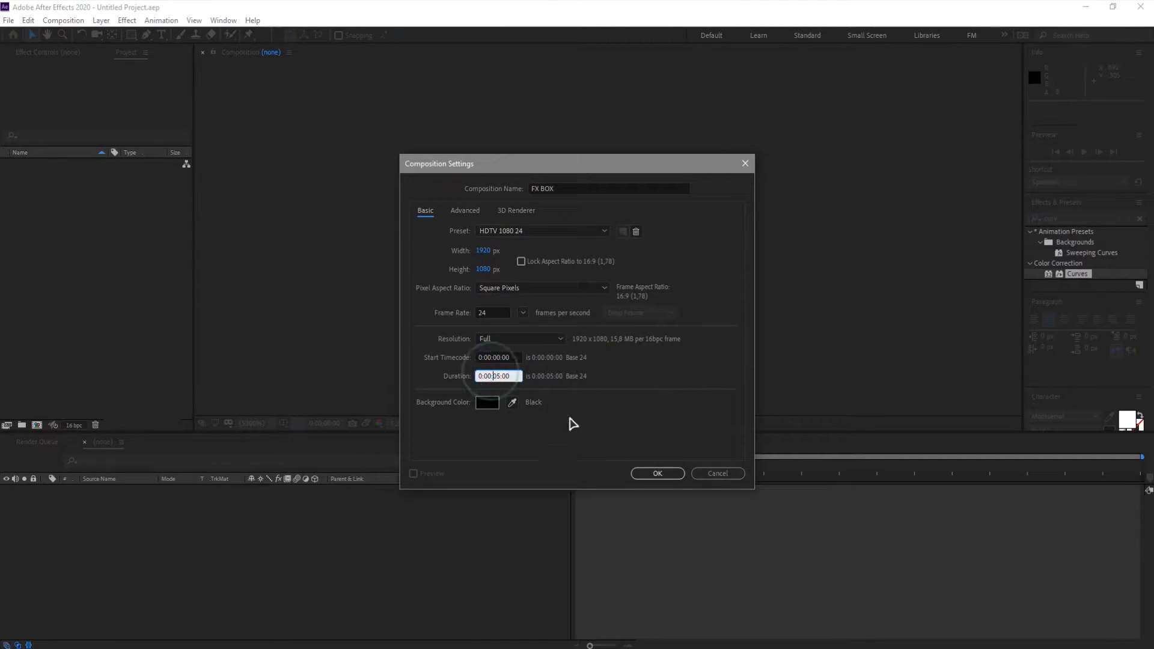
left_click(657, 473)
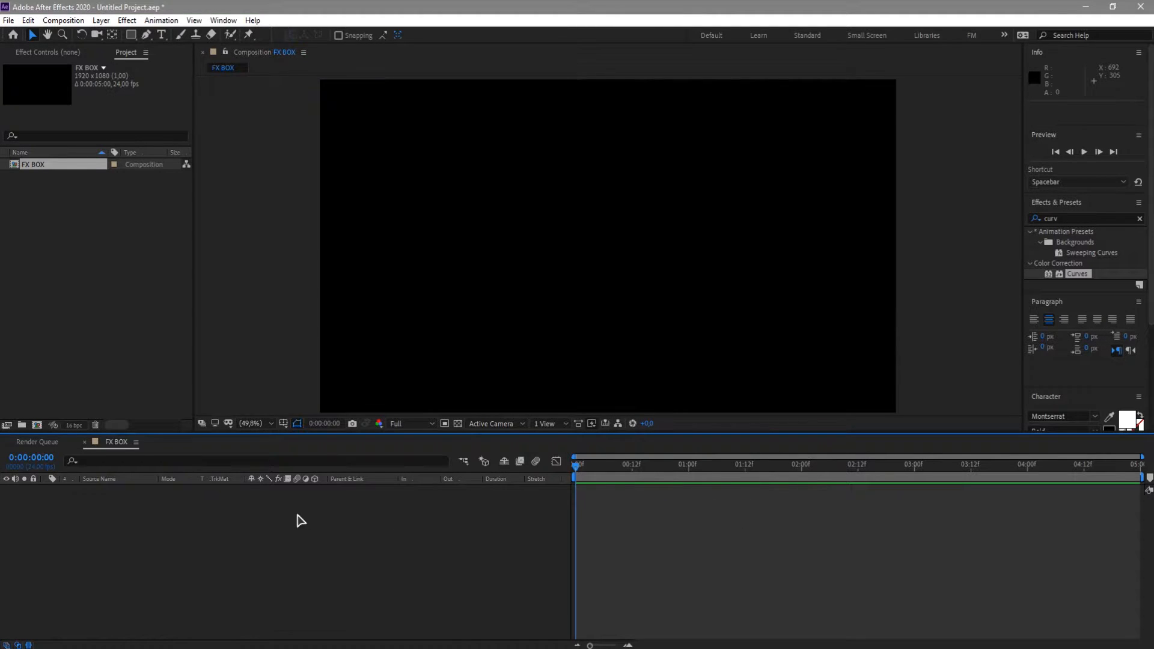
Create a second composition named TEXT BOX, 1920 px wide and 400 px high
left_click(54, 21)
left_click(54, 21)
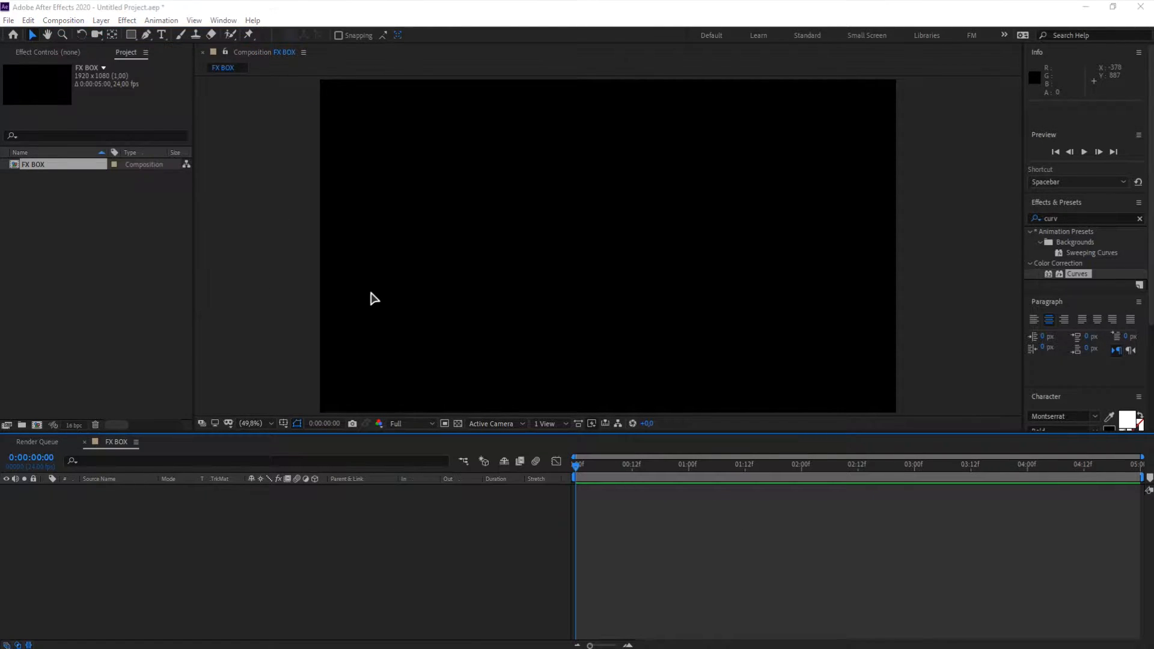
key("ctrl+n")
left_click(483, 269)
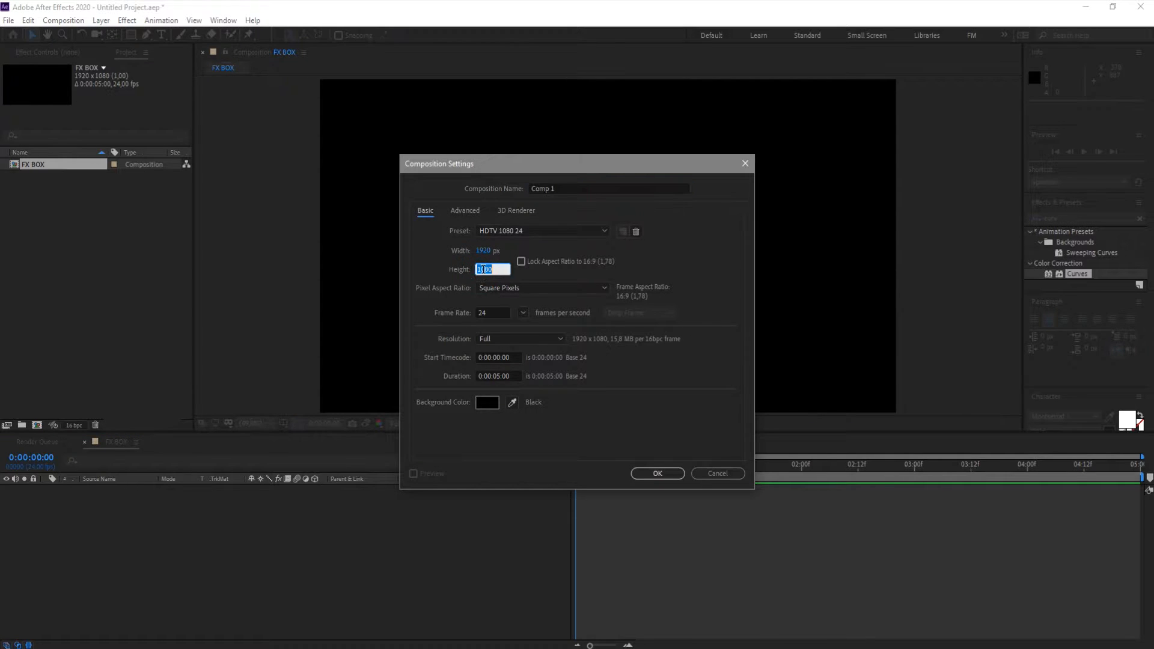
type("400")
left_click(548, 189)
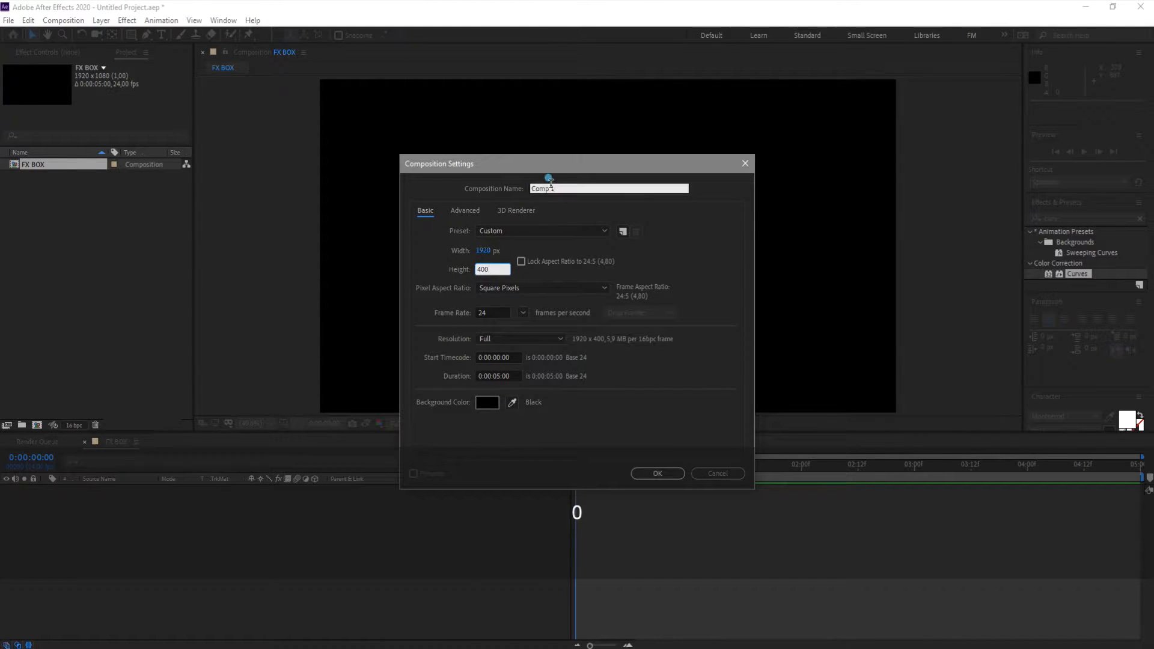
type("T")
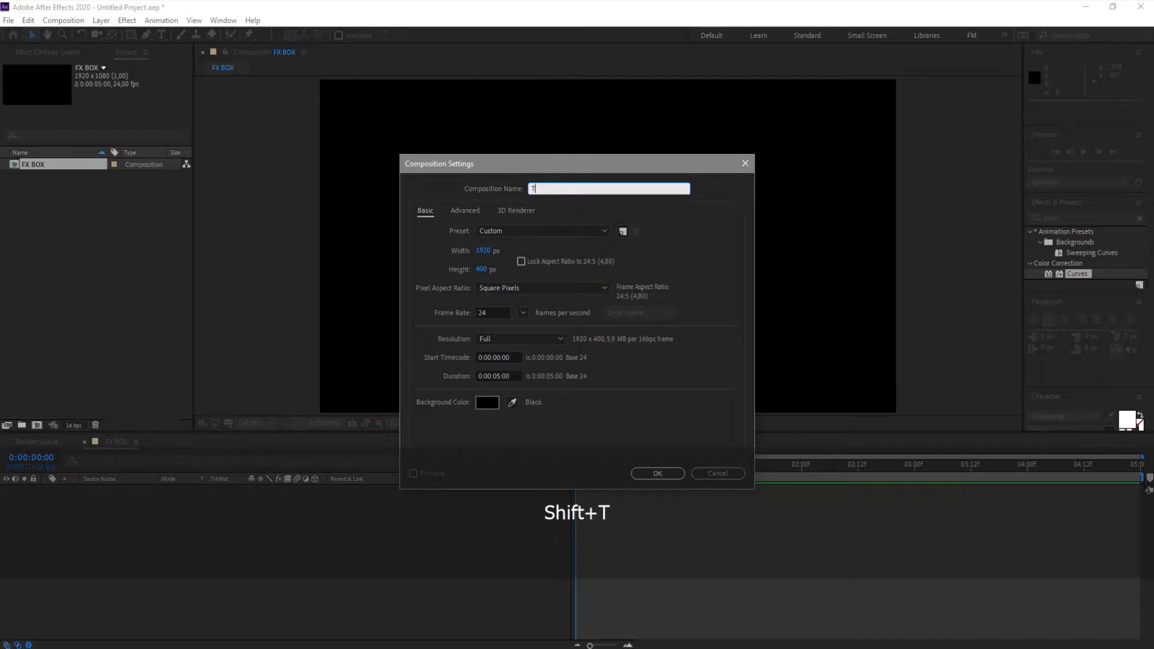
type("EXT BOX")
left_click(654, 474)
Add a text layer reading ANIMATION to the TEXT BOX composition and move it down to the frame's vertical centre
right_click(263, 589)
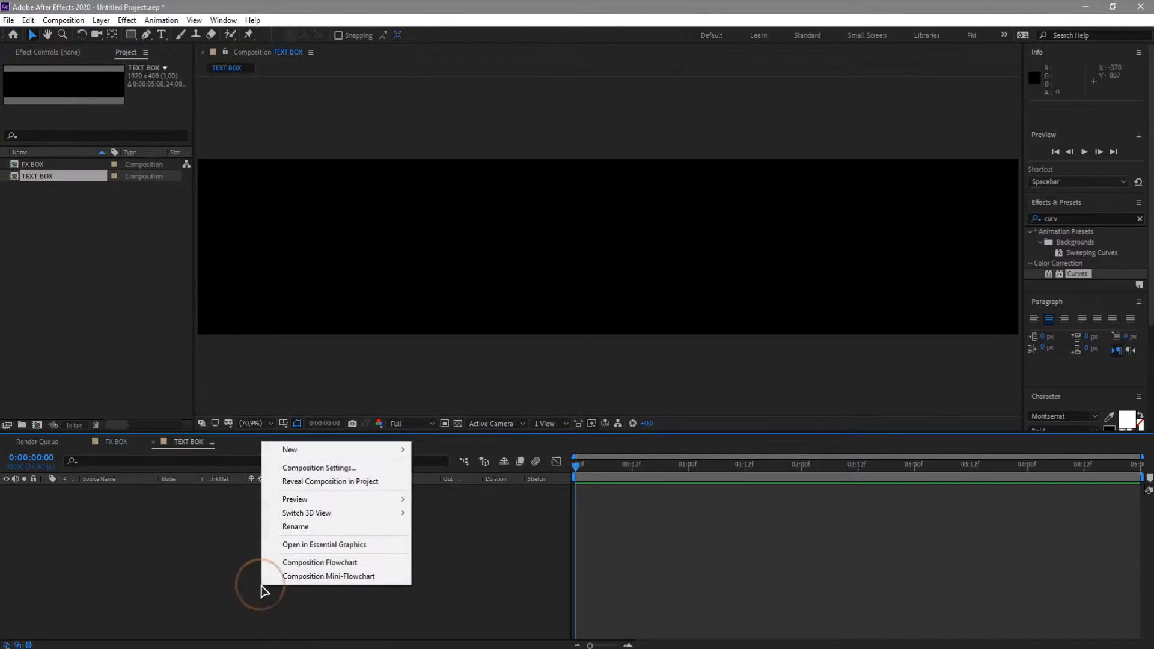
mouse_move(300, 449)
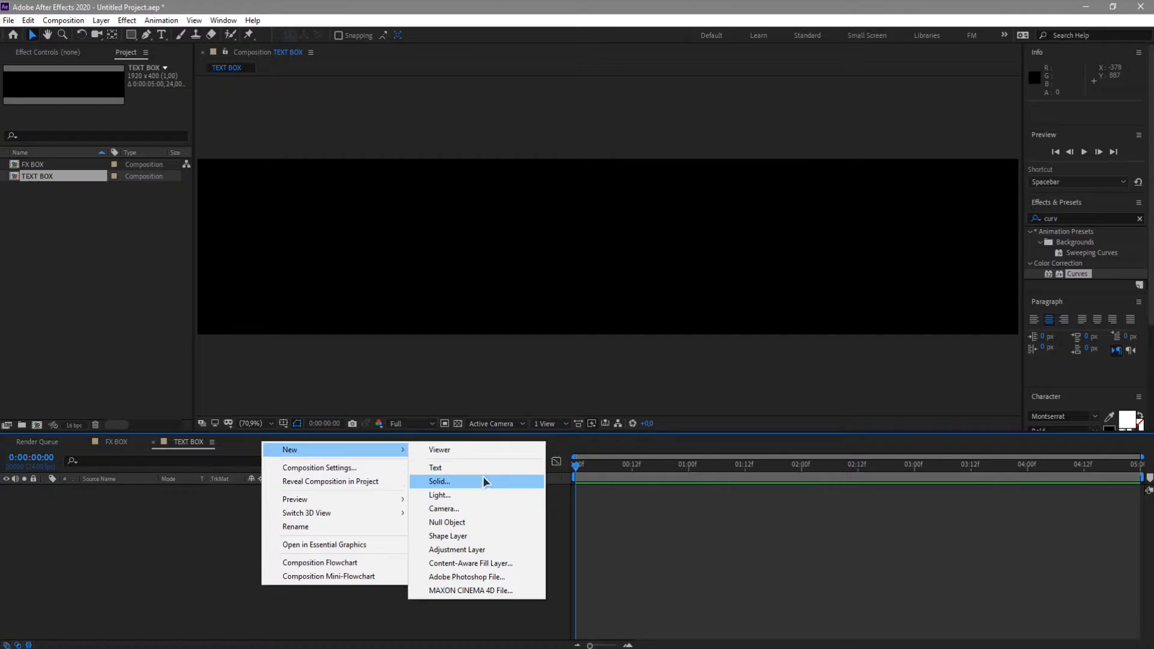
left_click(481, 468)
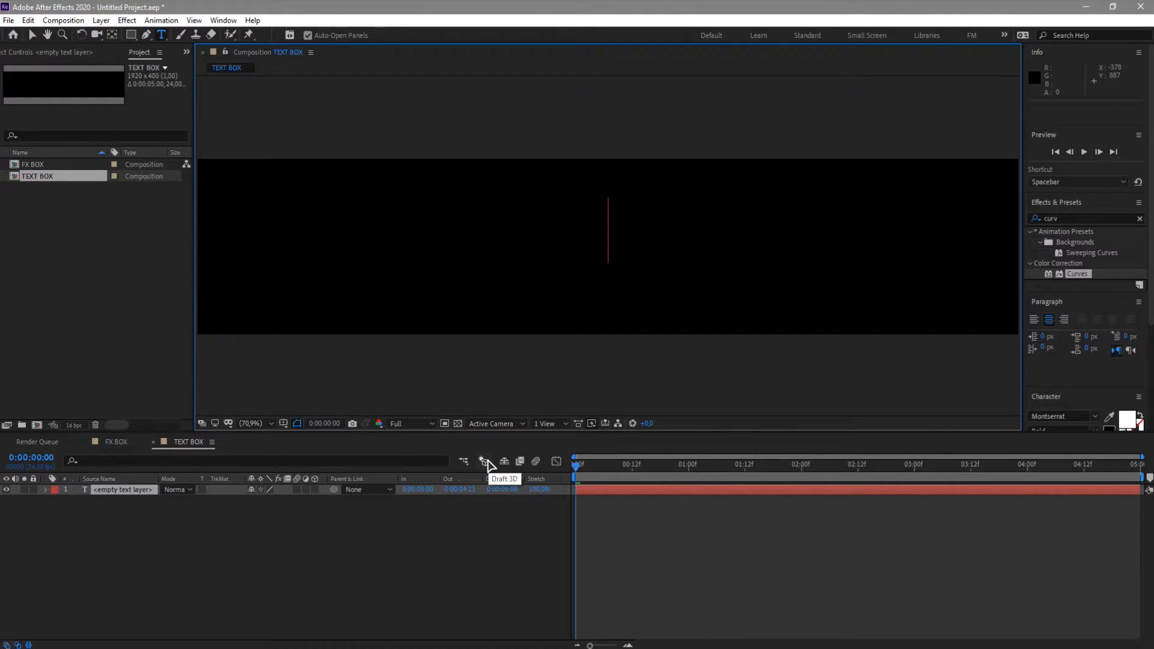
key("shift")
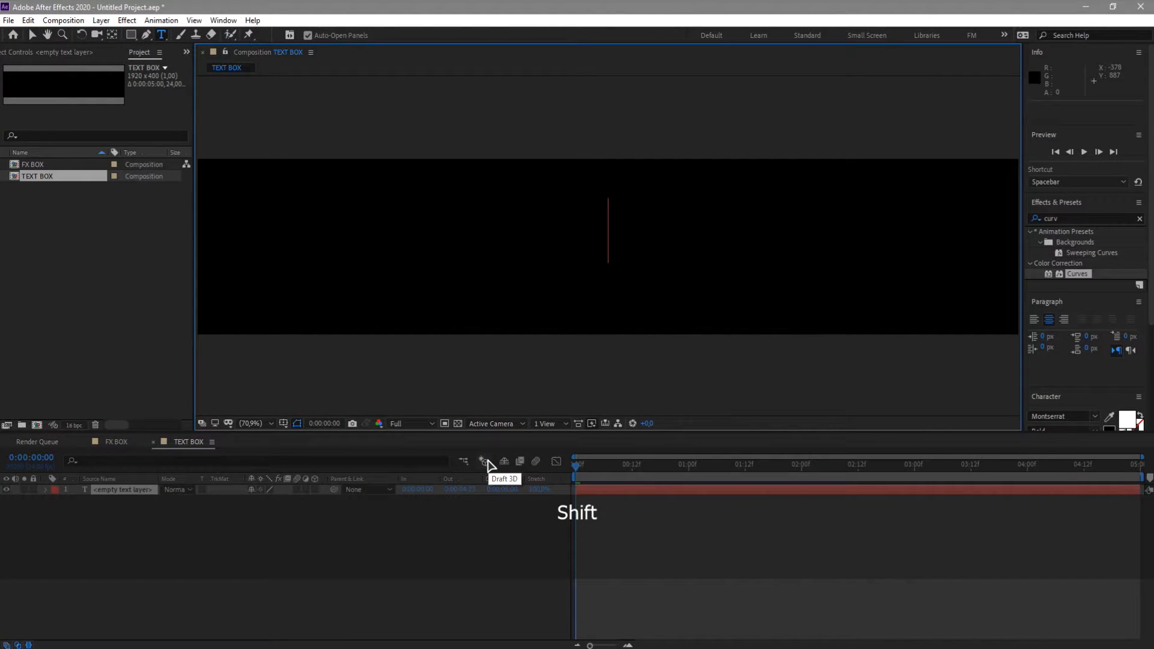
type("ANIM")
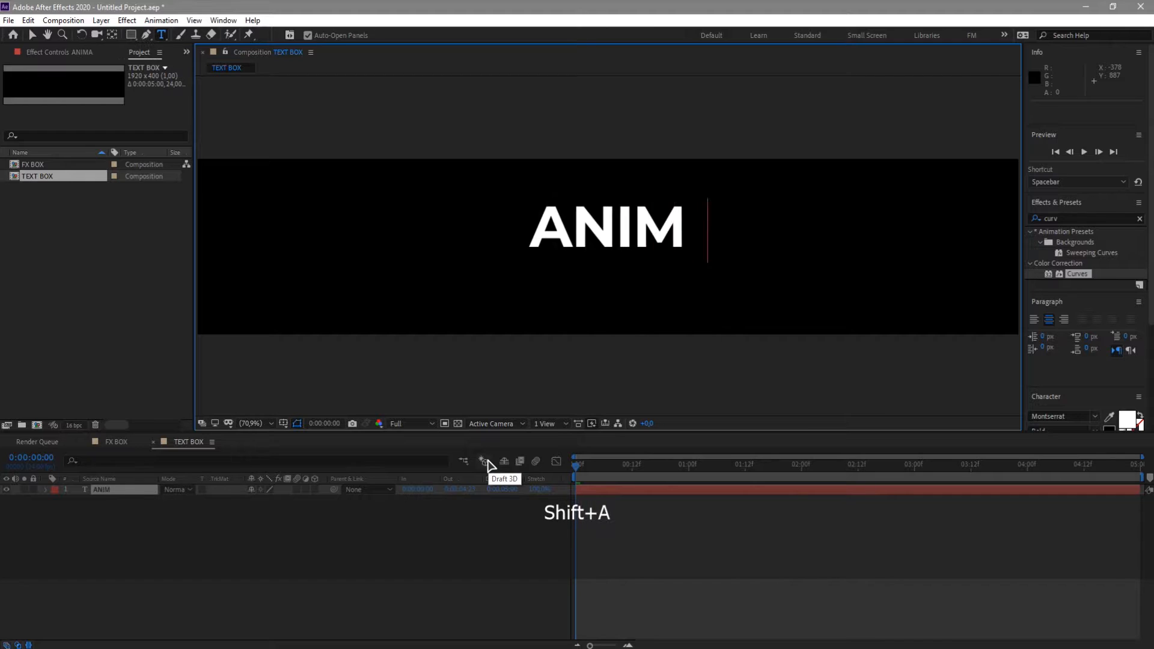
type("ATION")
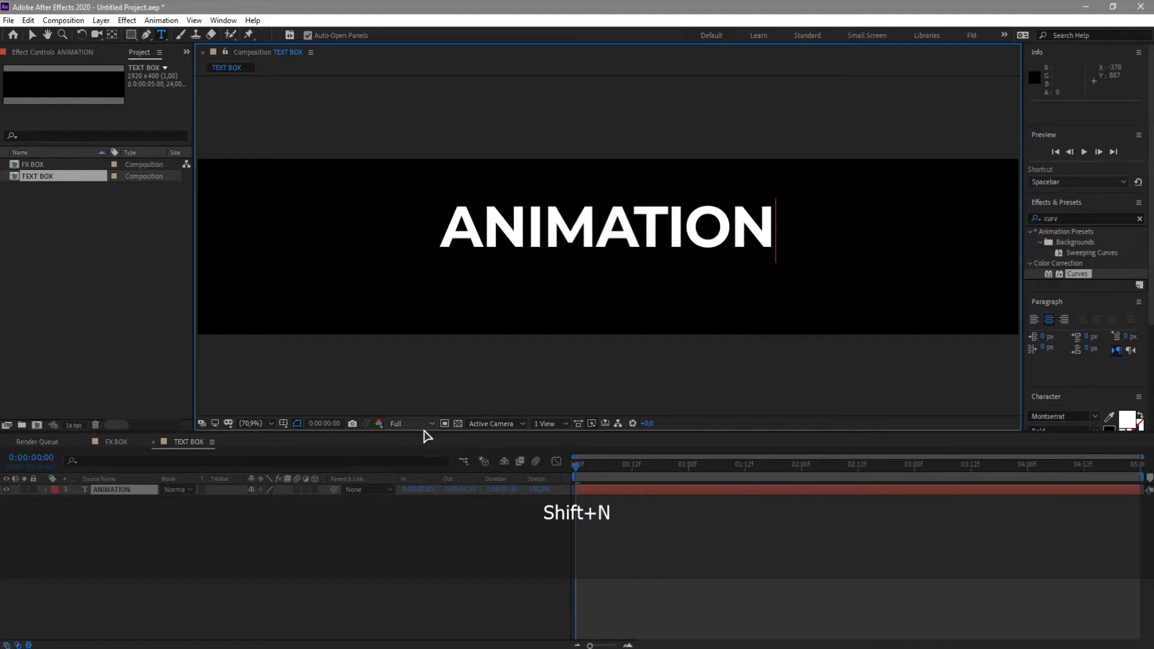
left_click(32, 34)
left_click_drag(648, 232, 648, 239)
Add a Tracking animator to the ANIMATION text layer
left_click(113, 486)
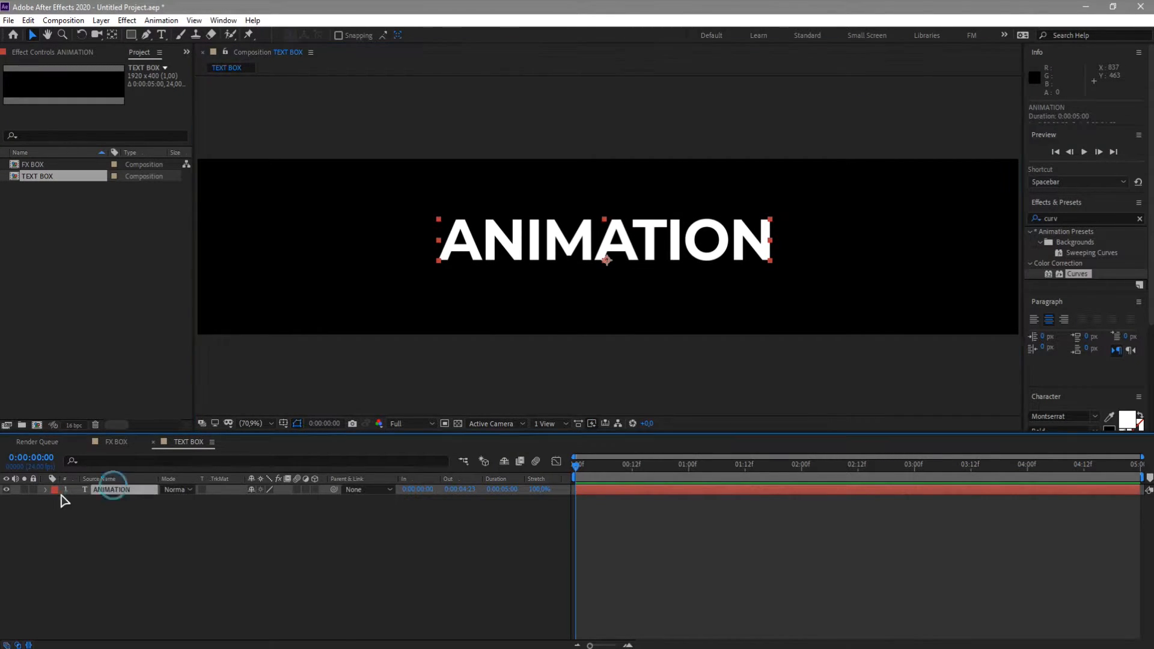
left_click(47, 490)
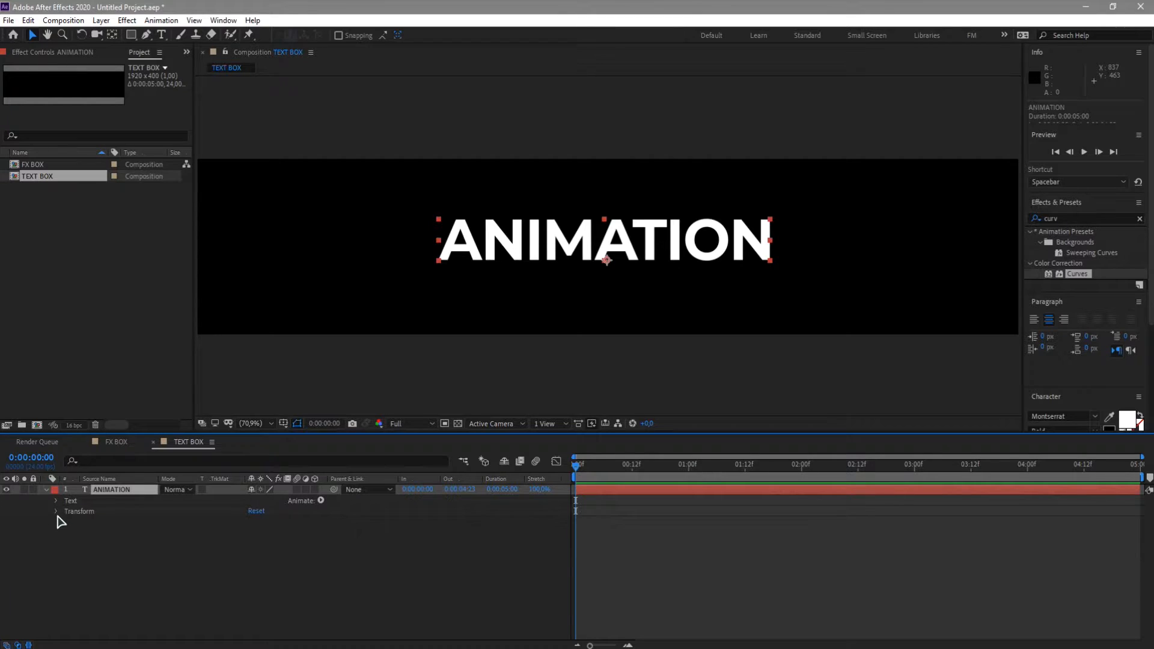
left_click(320, 502)
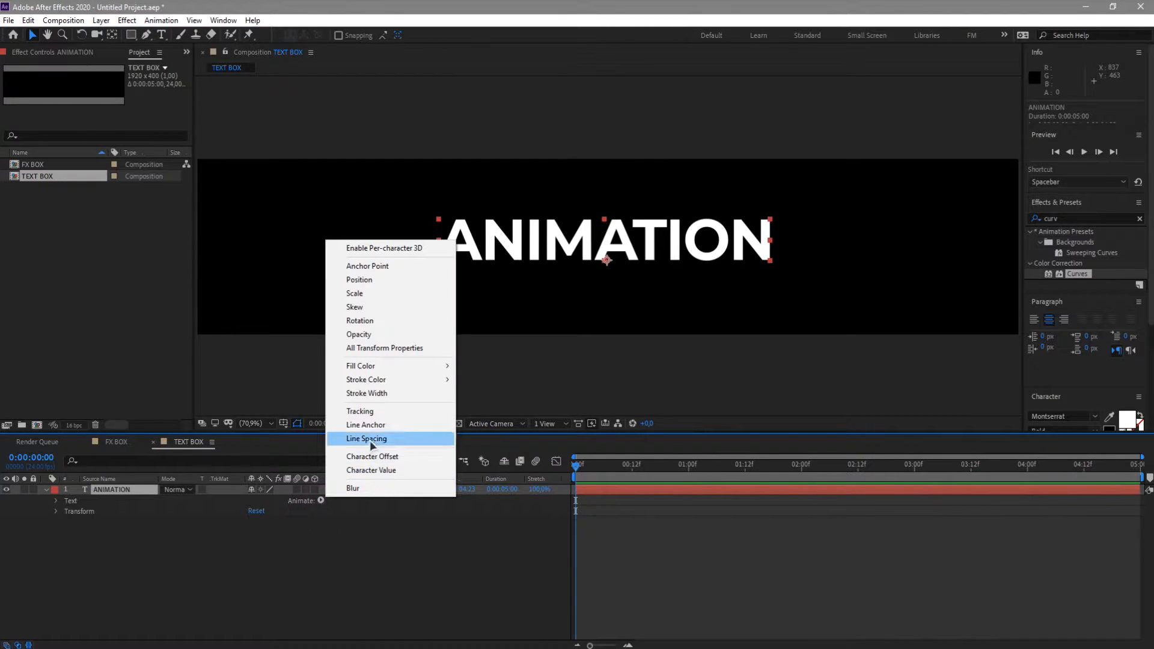
left_click(367, 407)
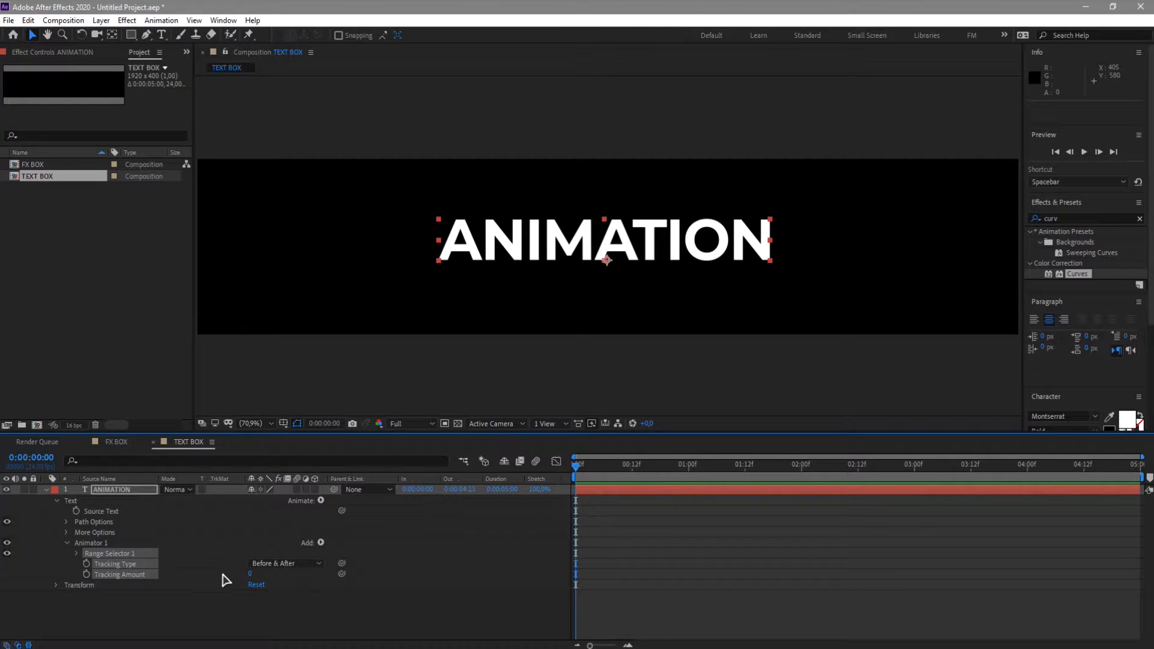
left_click(264, 612)
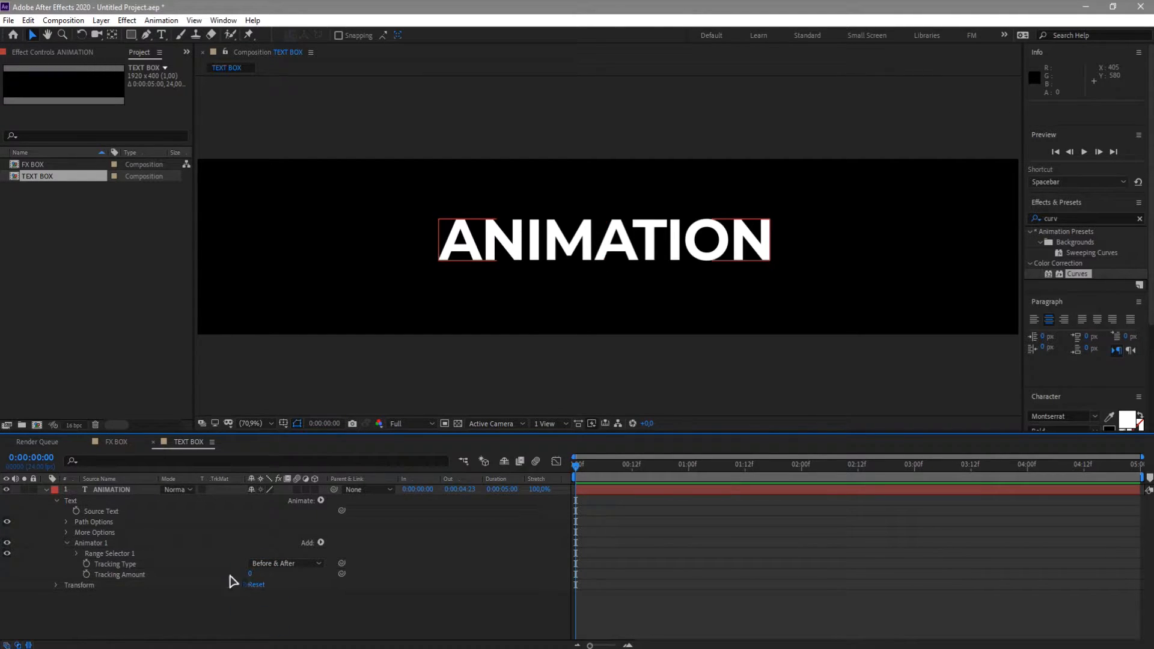
Keyframe the Tracking Amount from 0 at 0:00:00:00 to 126 at 0:00:03:12
left_click(132, 576)
left_click(86, 574)
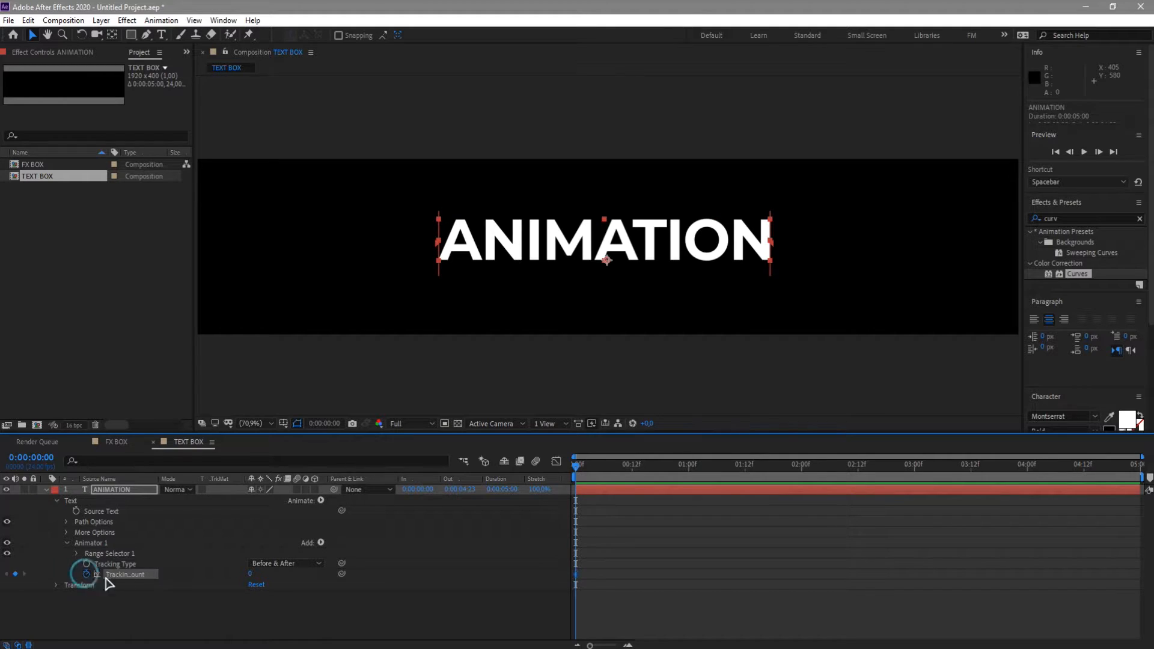
left_click_drag(769, 471, 972, 481)
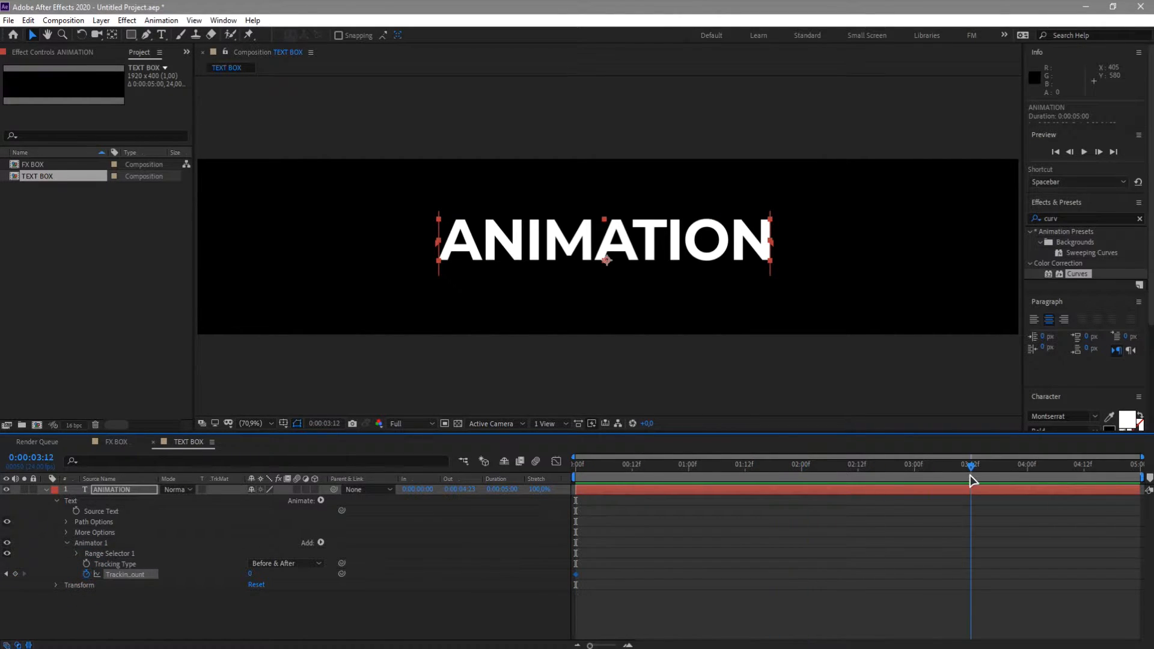
left_click_drag(250, 576, 328, 575)
Apply Easy Ease to both Tracking Amount keyframes and return the playhead to the start
left_click_drag(984, 562, 561, 603)
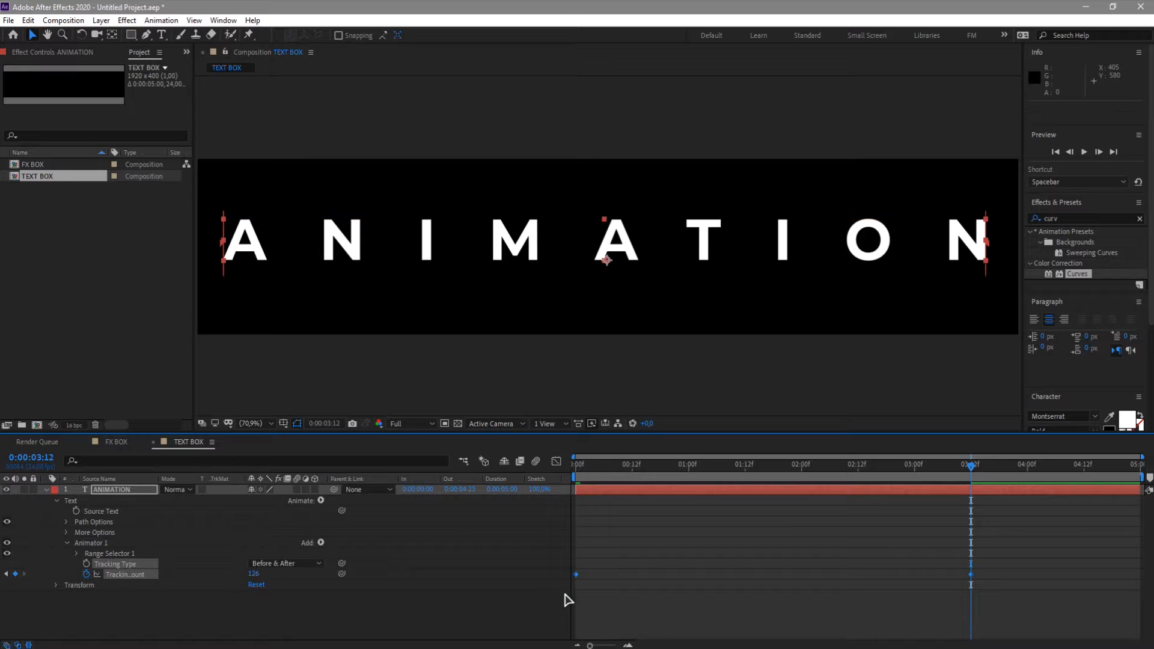
key("Home")
left_click_drag(992, 554, 561, 597)
key("ctrl+z")
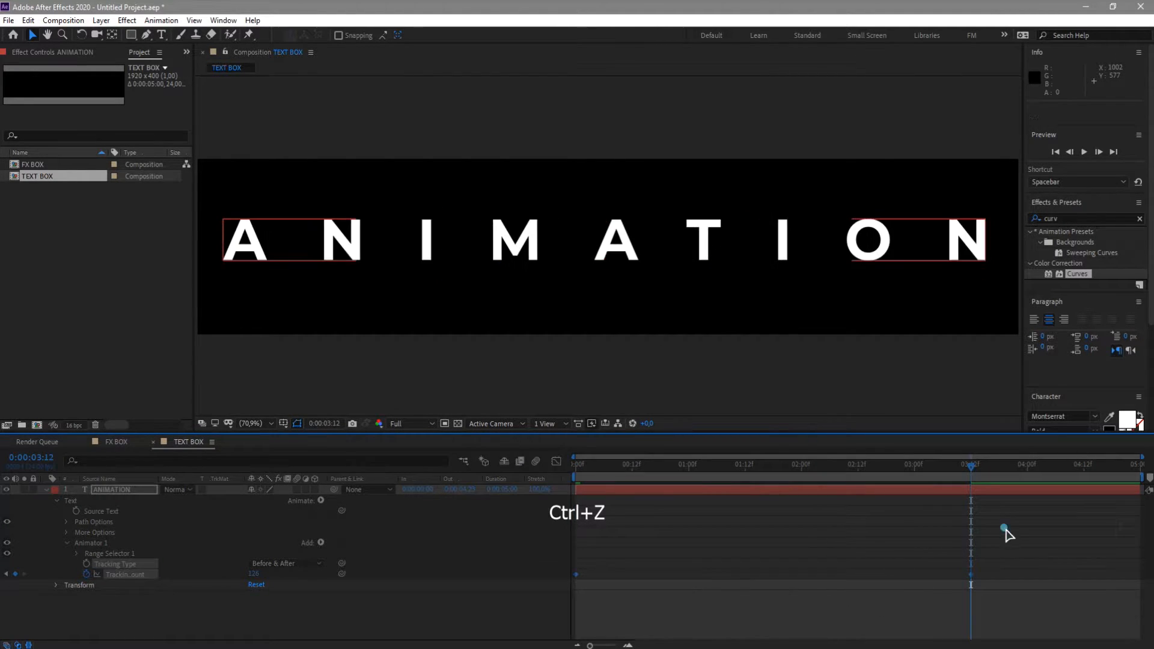
left_click_drag(1022, 546, 565, 604)
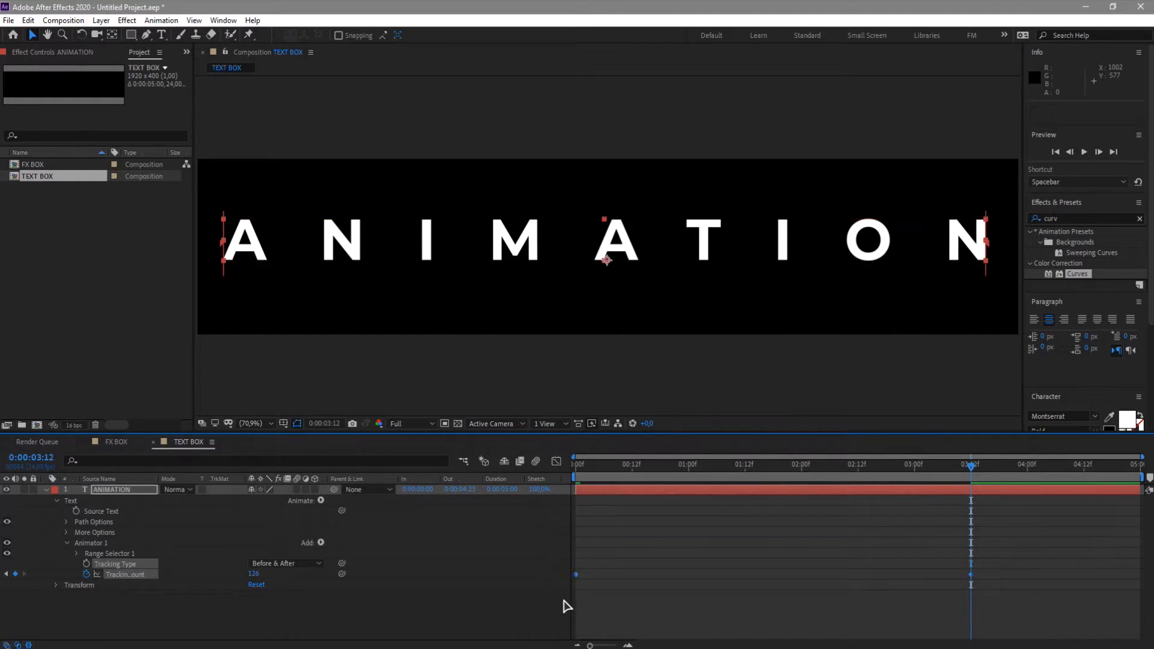
right_click(576, 577)
mouse_move(607, 571)
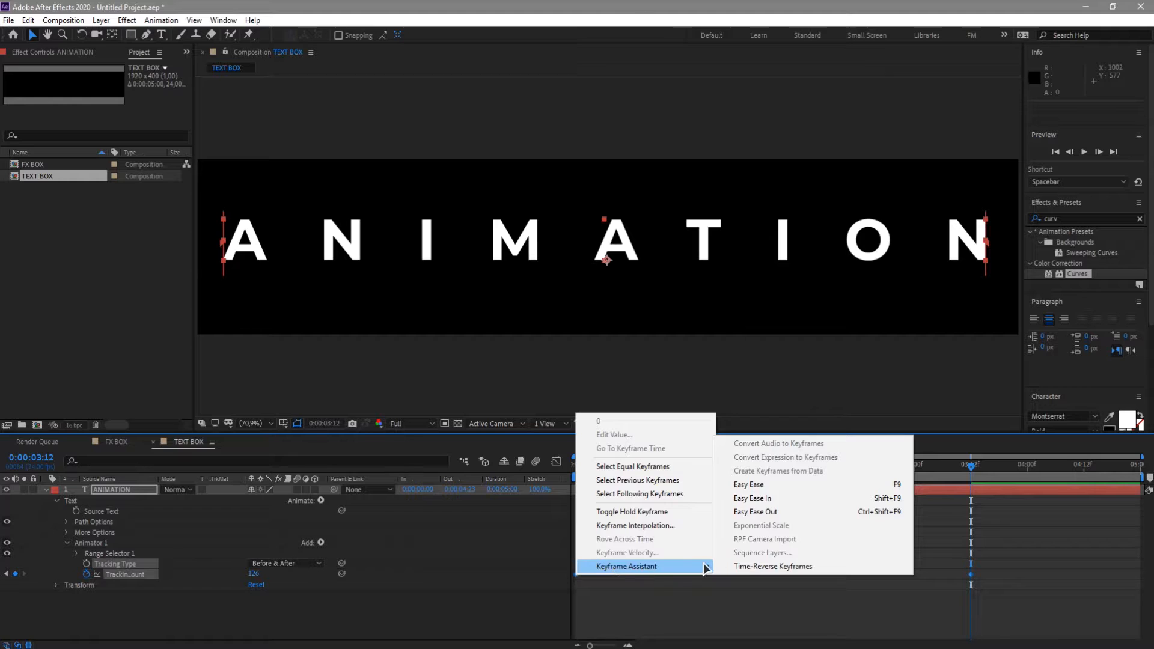
left_click(761, 487)
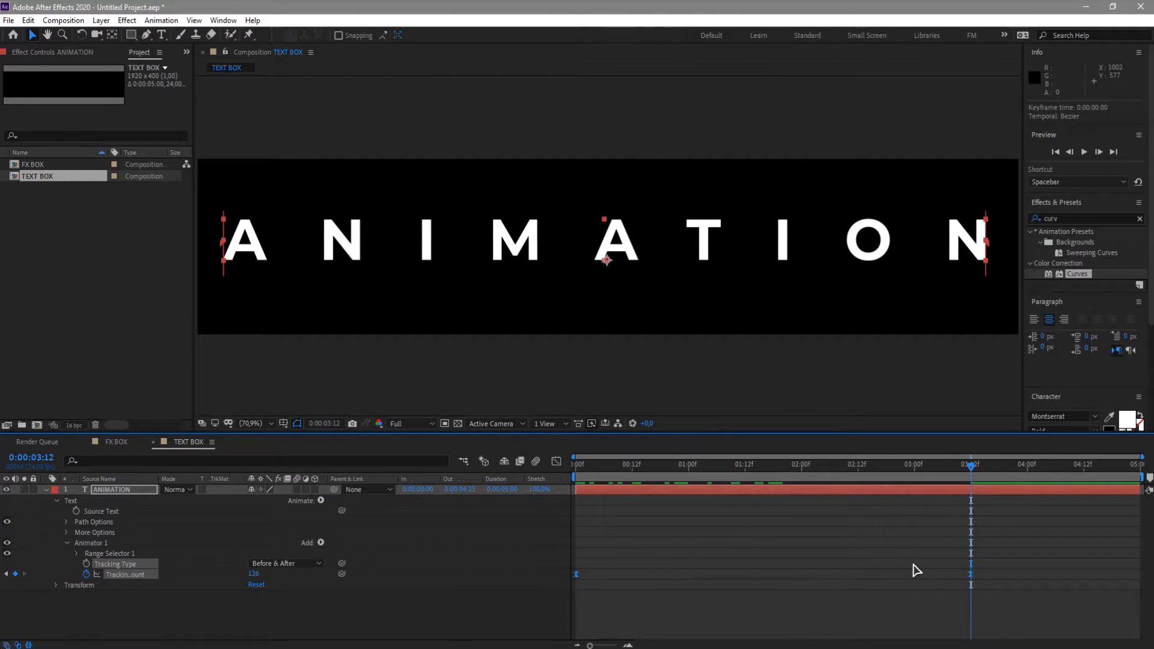
left_click_drag(972, 468, 549, 533)
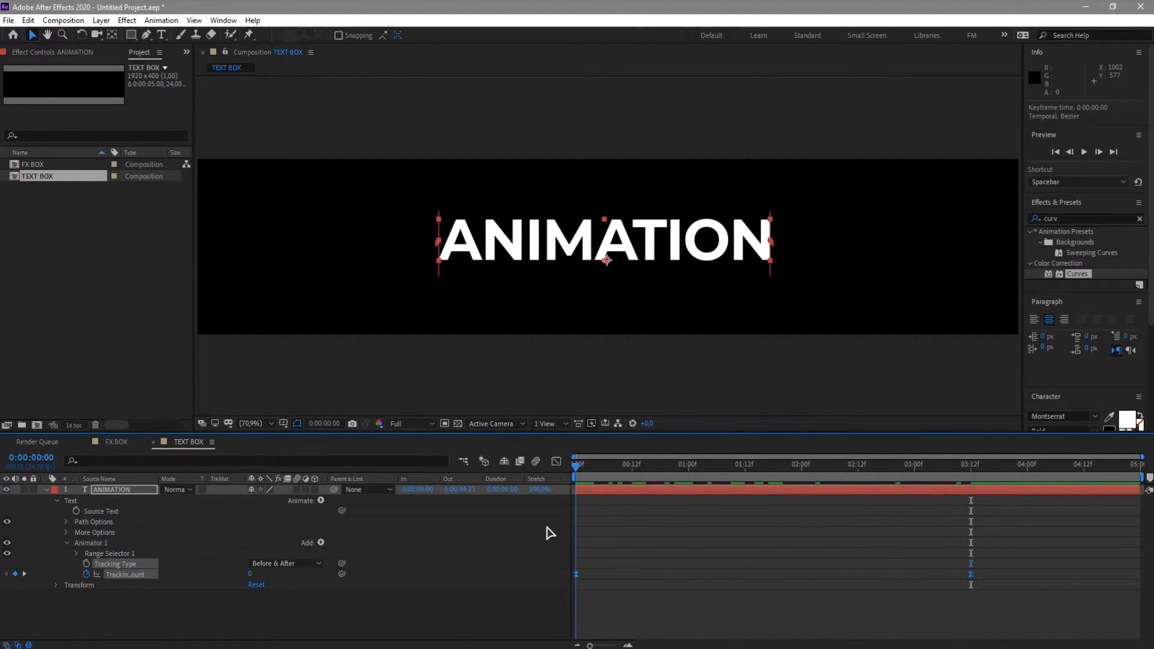
Place the TEXT BOX composition in the FX BOX timeline and duplicate its layer twice
left_click(116, 442)
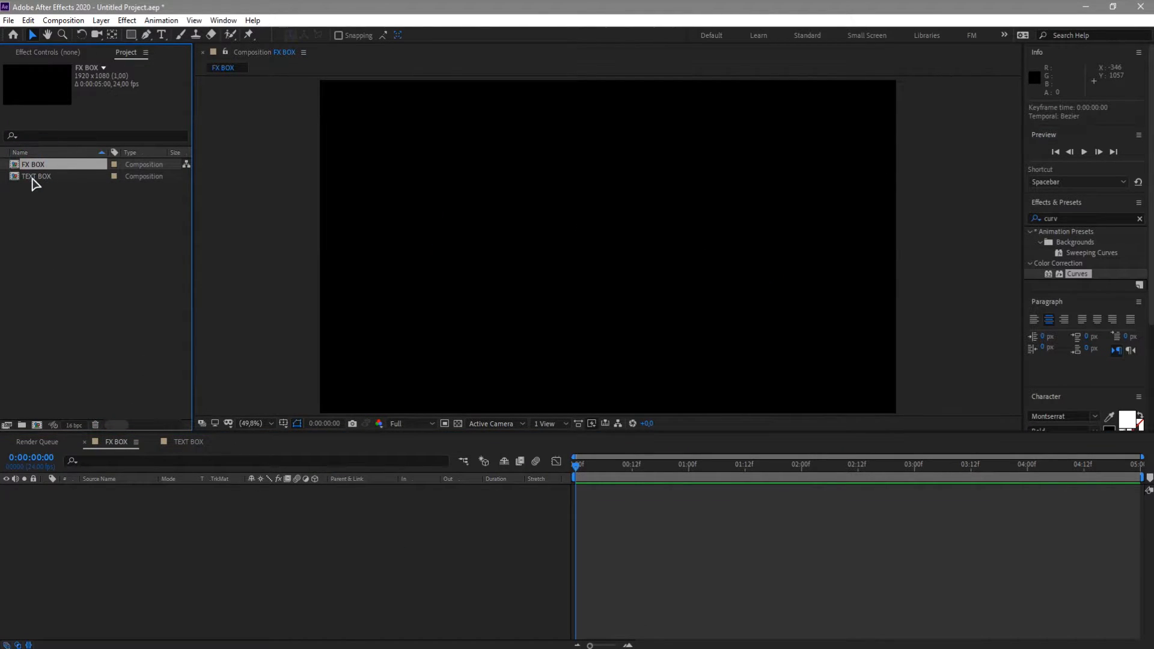
left_click_drag(13, 175, 156, 581)
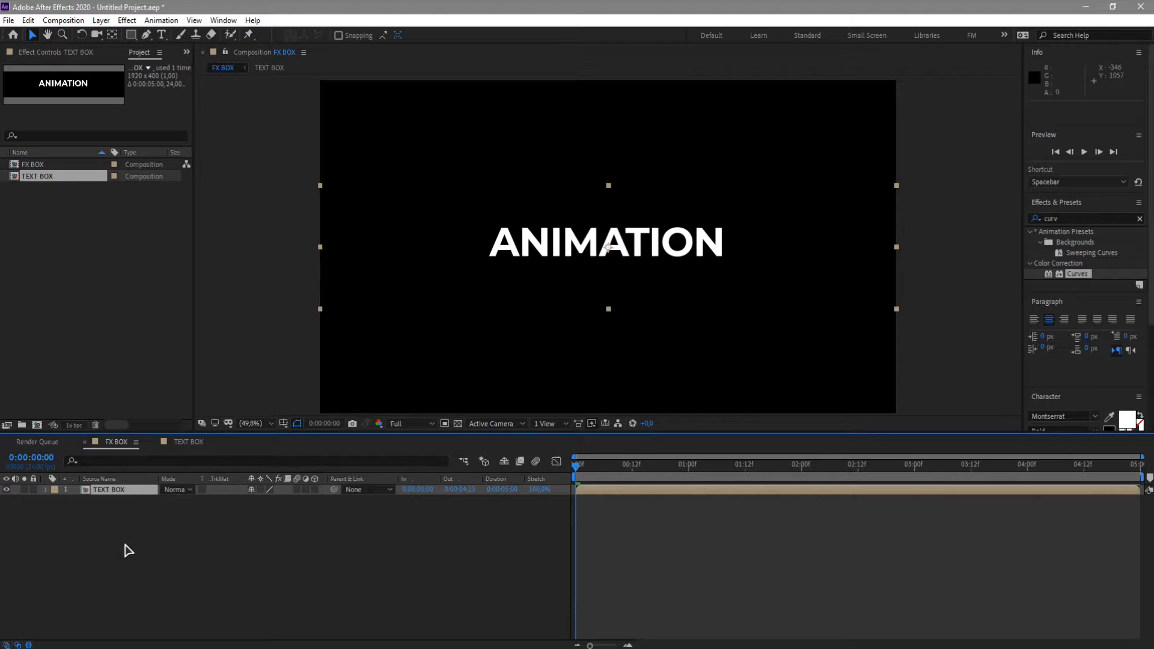
key("ctrl+d")
key("ctrl+d")
left_click(135, 551)
Apply the Shift Channels effect to all three TEXT BOX layers and hide the lower two
left_click(116, 490)
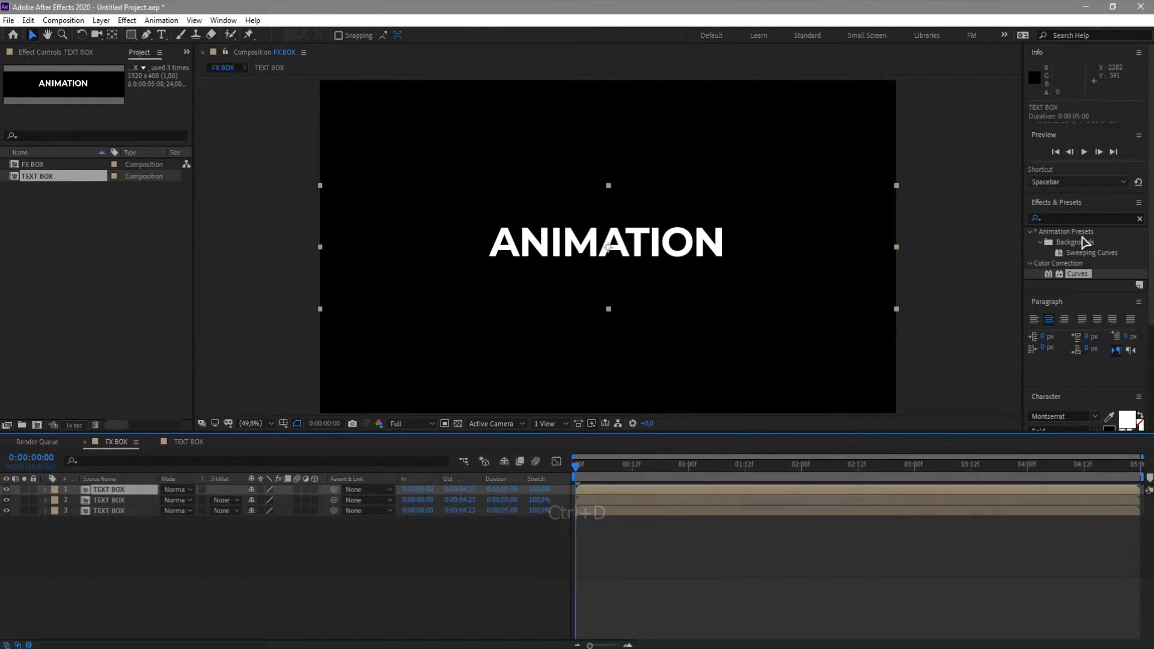
left_click(1033, 220)
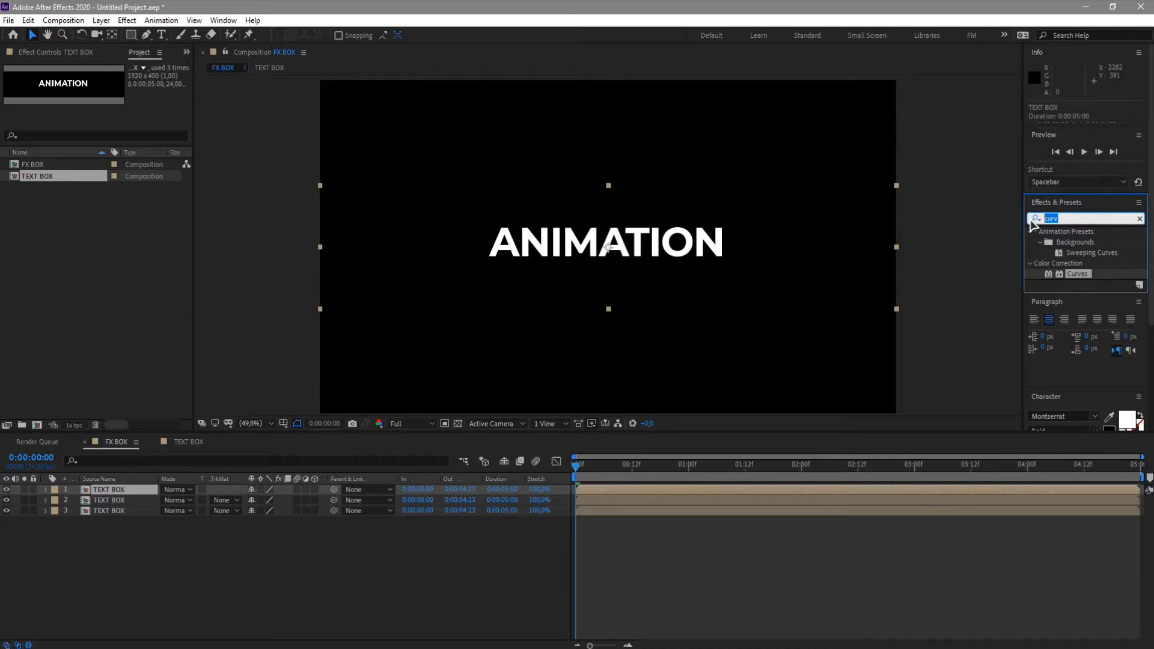
type("shift")
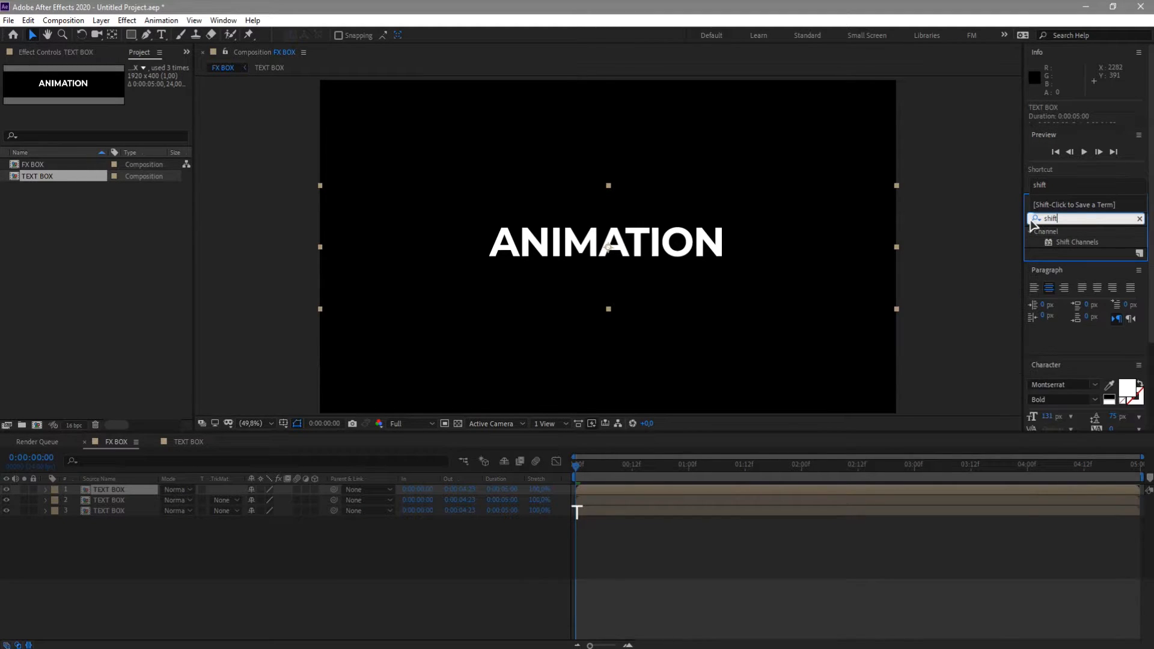
left_click(1074, 242)
left_click_drag(1088, 250, 133, 488)
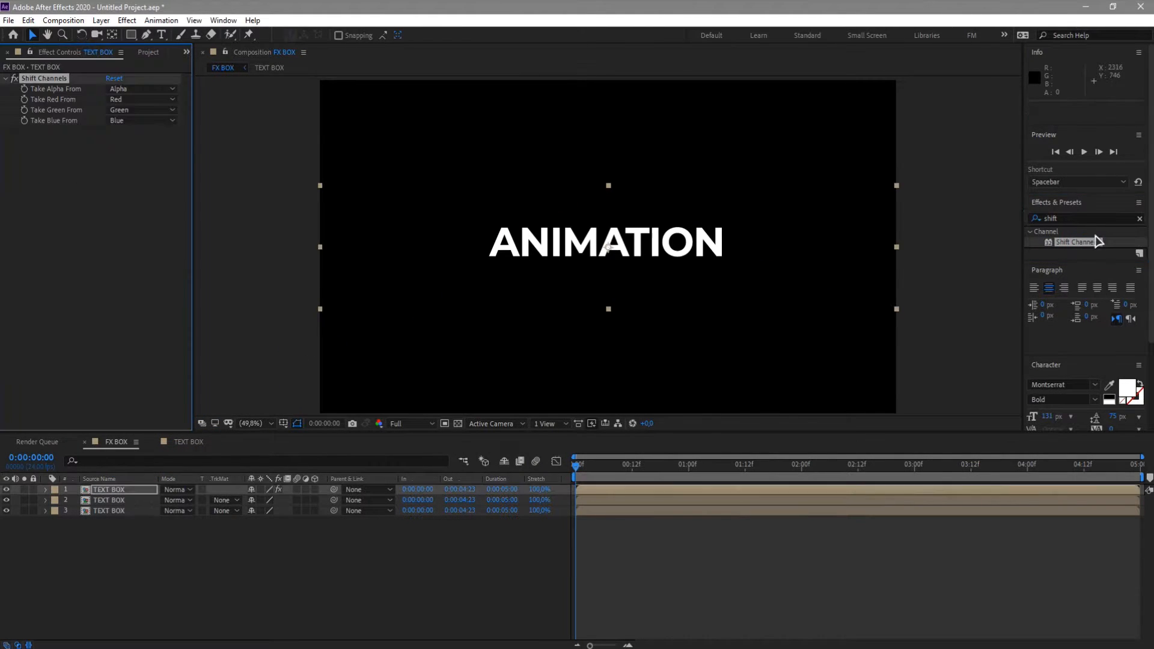
left_click_drag(1080, 245, 132, 500)
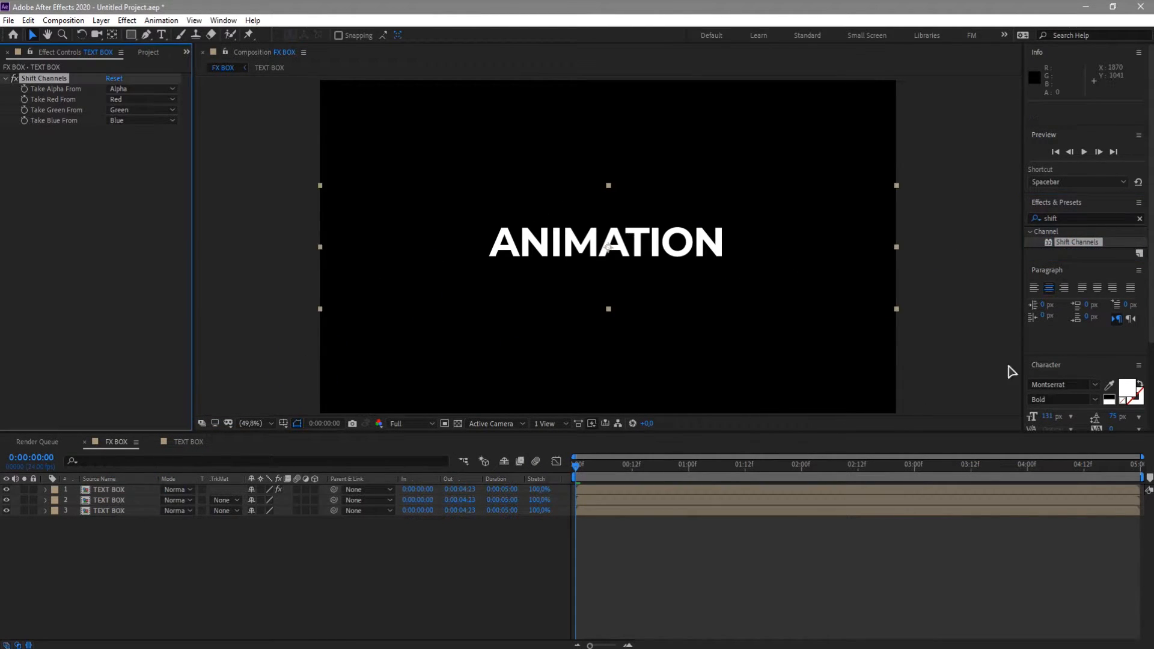
left_click_drag(1091, 257, 104, 518)
left_click_drag(6, 500, 5, 510)
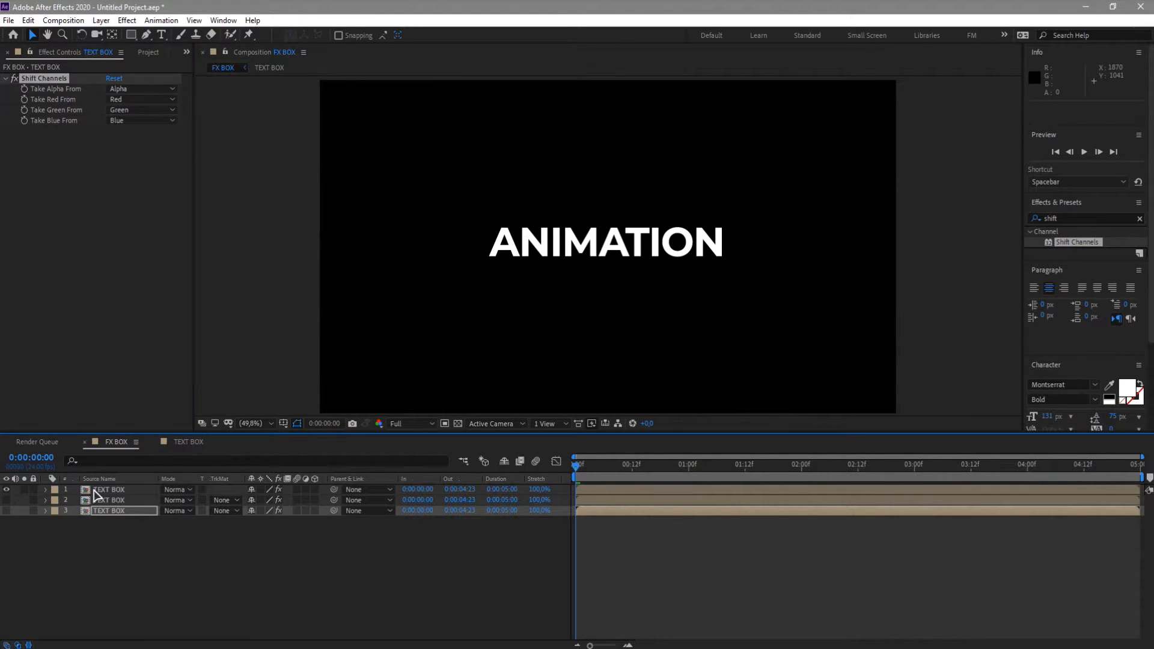
Set Take Green From and Take Blue From to Full Off in the top TEXT BOX layer's Shift Channels effect
left_click(105, 490)
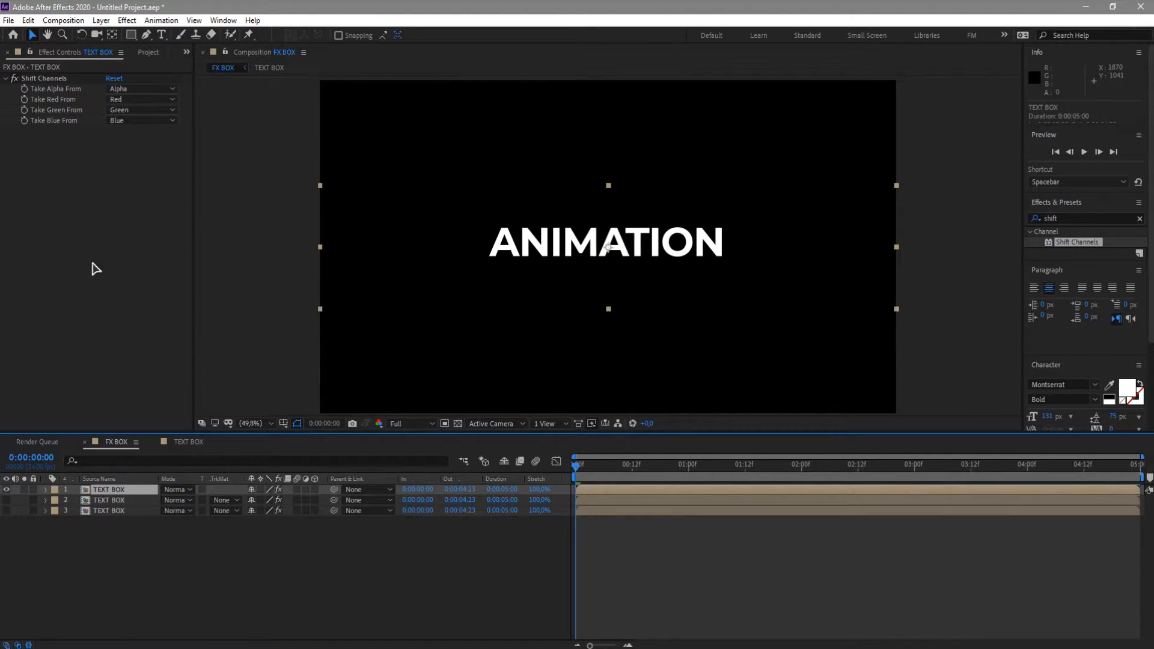
left_click(137, 110)
left_click(138, 245)
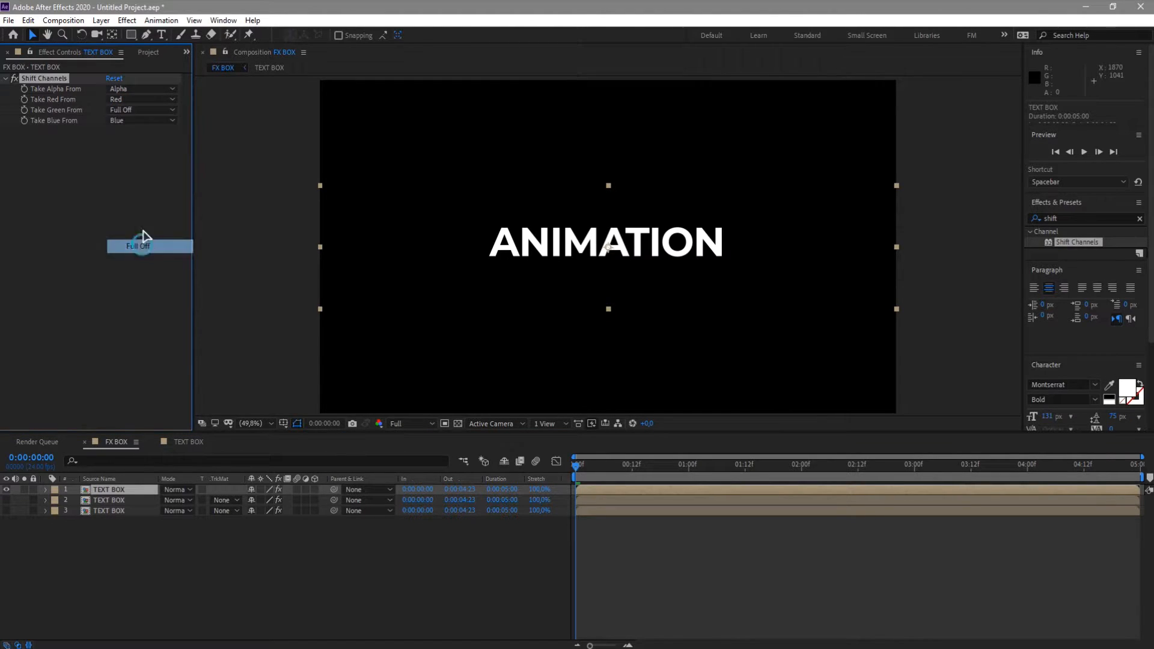
left_click(139, 120)
left_click(135, 257)
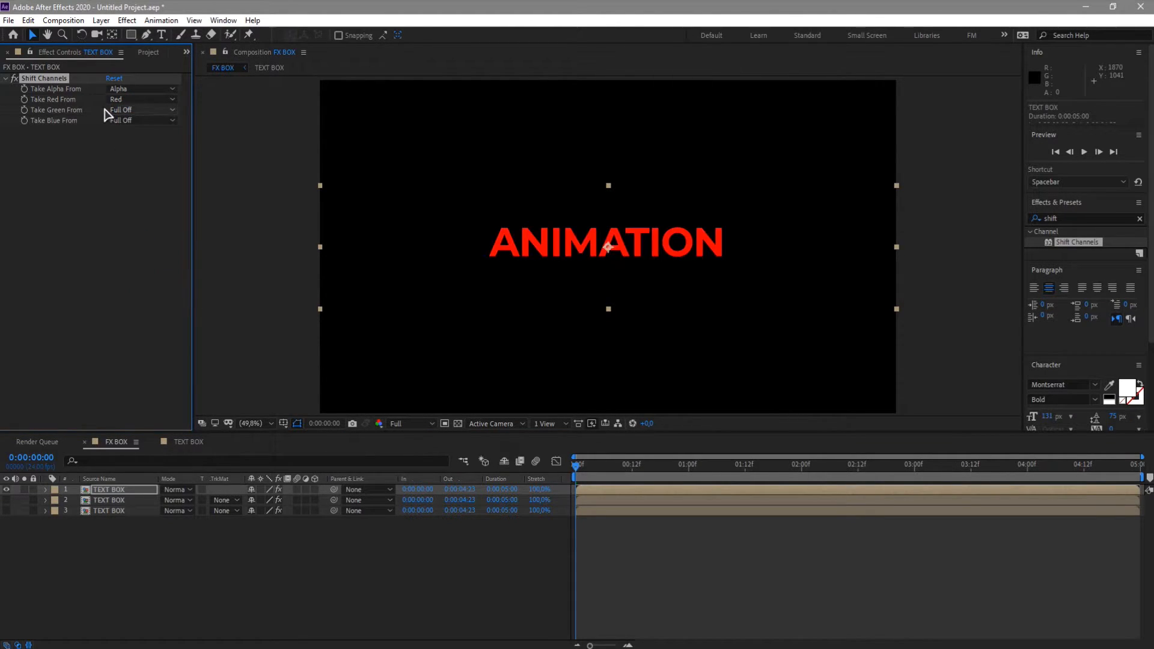
Show only the middle TEXT BOX layer and set its Shift Channels red and blue sources to Full Off
left_click(105, 500)
left_click(6, 489)
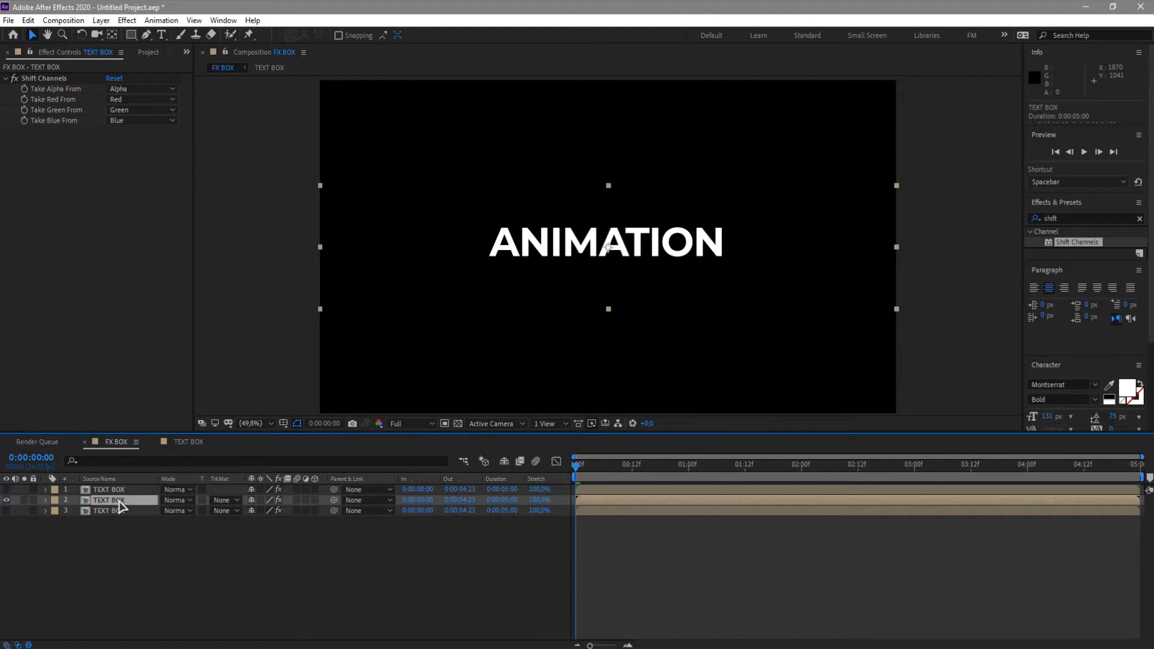
left_click(137, 99)
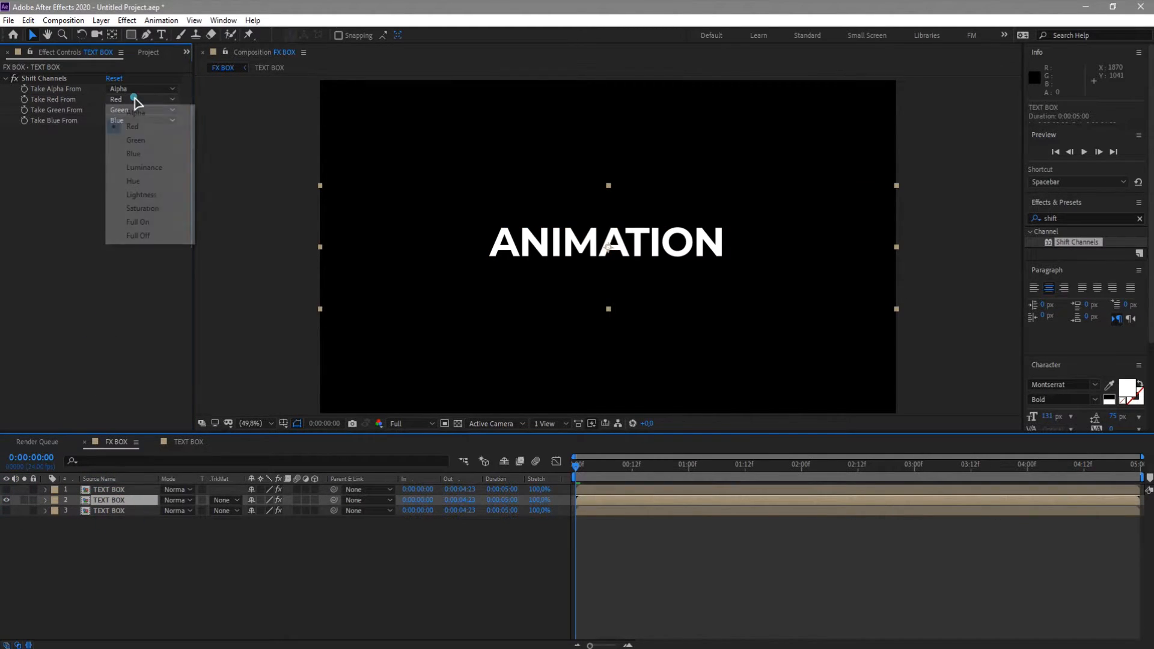
left_click(149, 237)
left_click(129, 120)
left_click(147, 256)
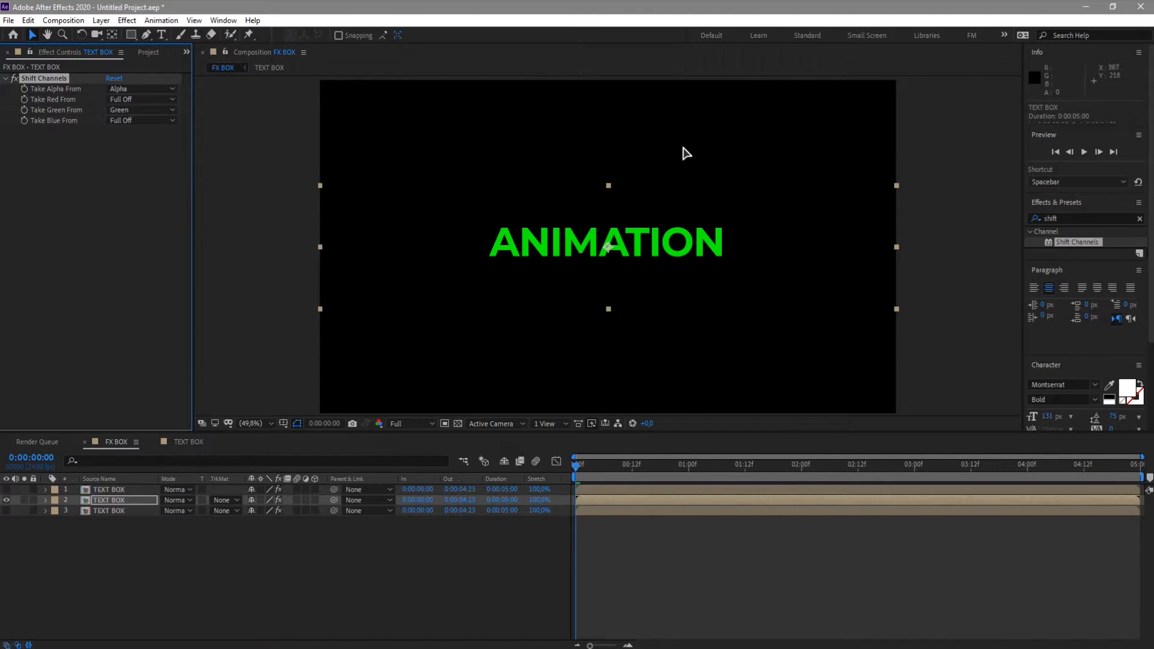
Find the Ripple distort effect and apply it to the middle TEXT BOX layer
left_click(1041, 217)
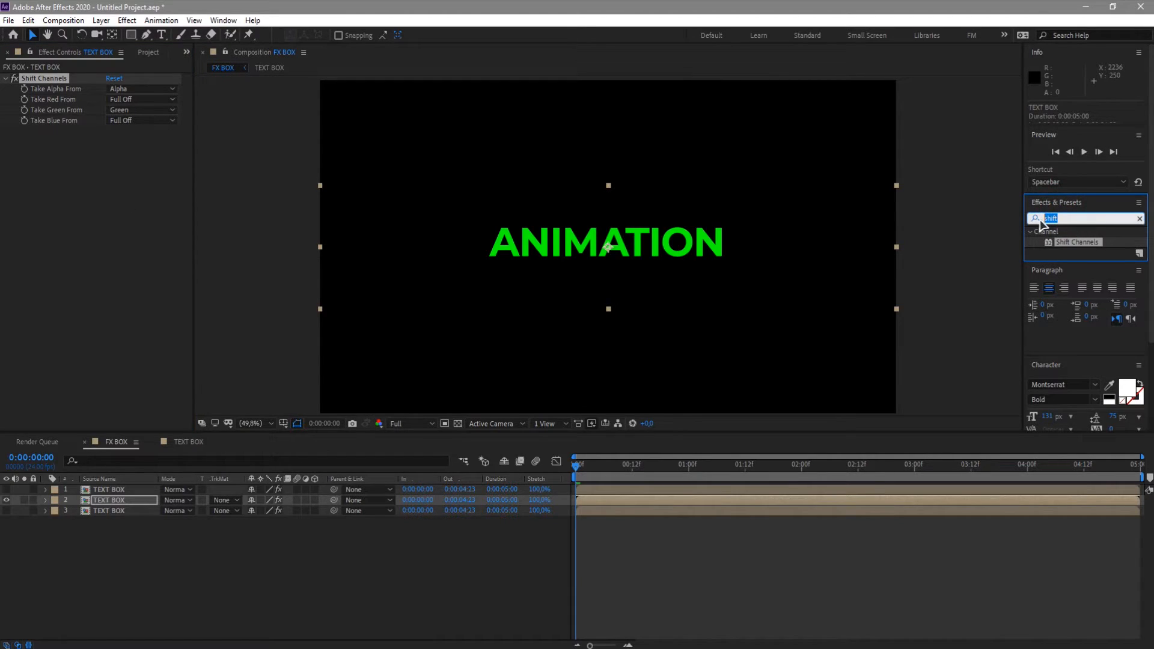
type("rip")
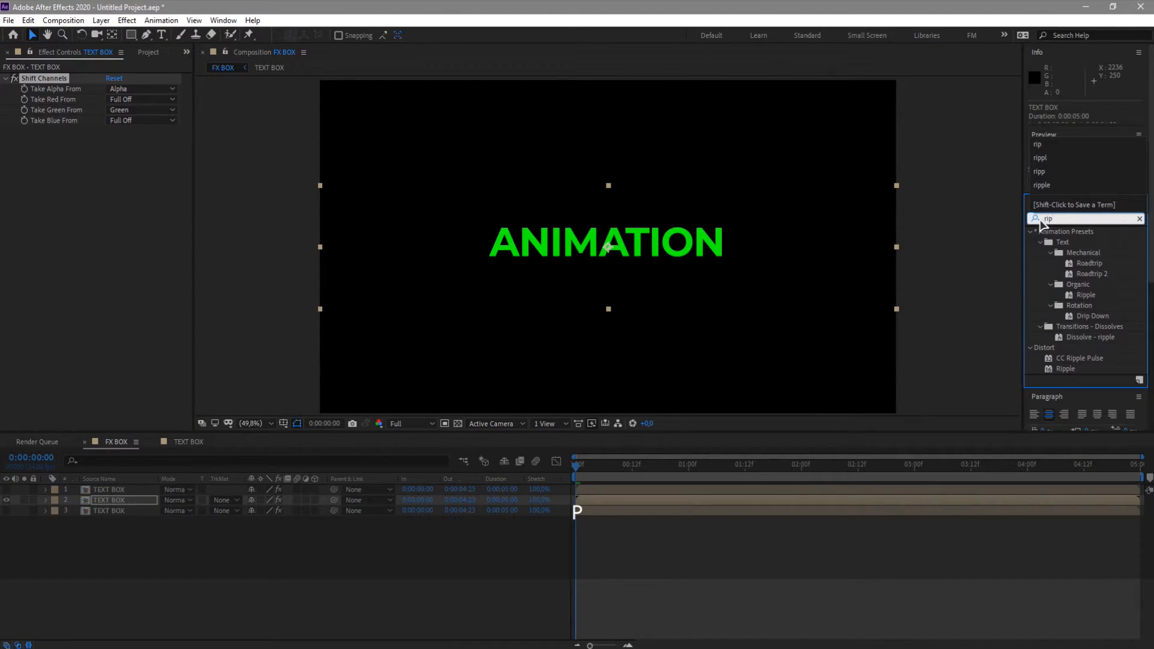
left_click(1065, 369)
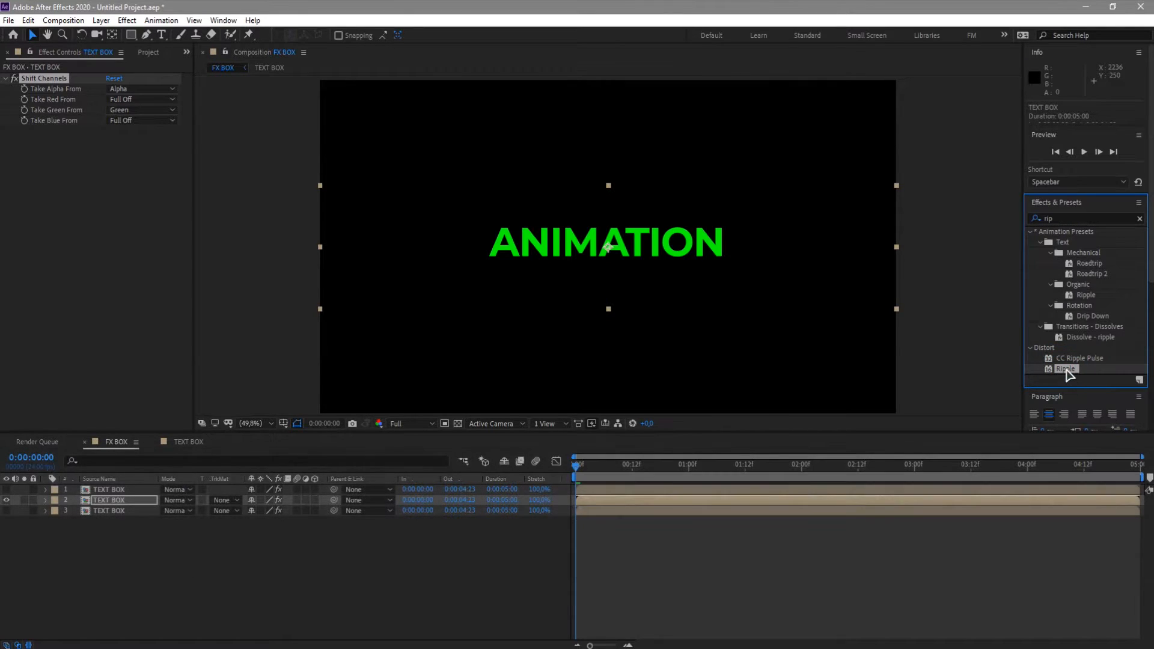
left_click_drag(1069, 374, 124, 500)
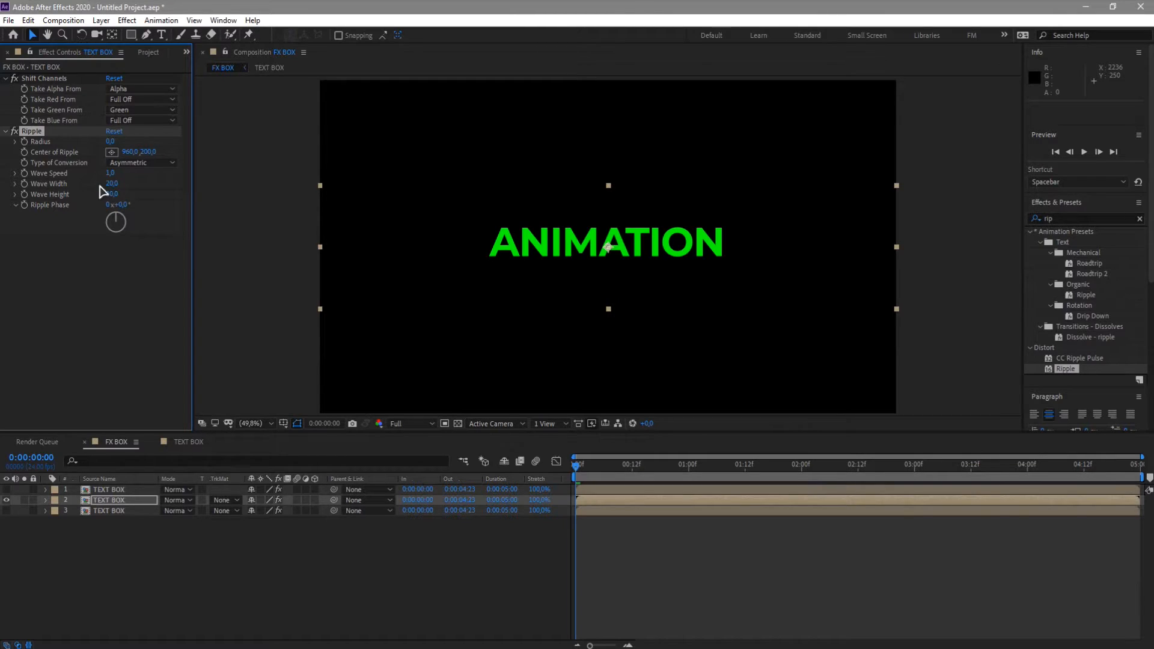
Set the Ripple radius to 16 and its Type of Conversion to Symmetric
left_click(108, 142)
type("16")
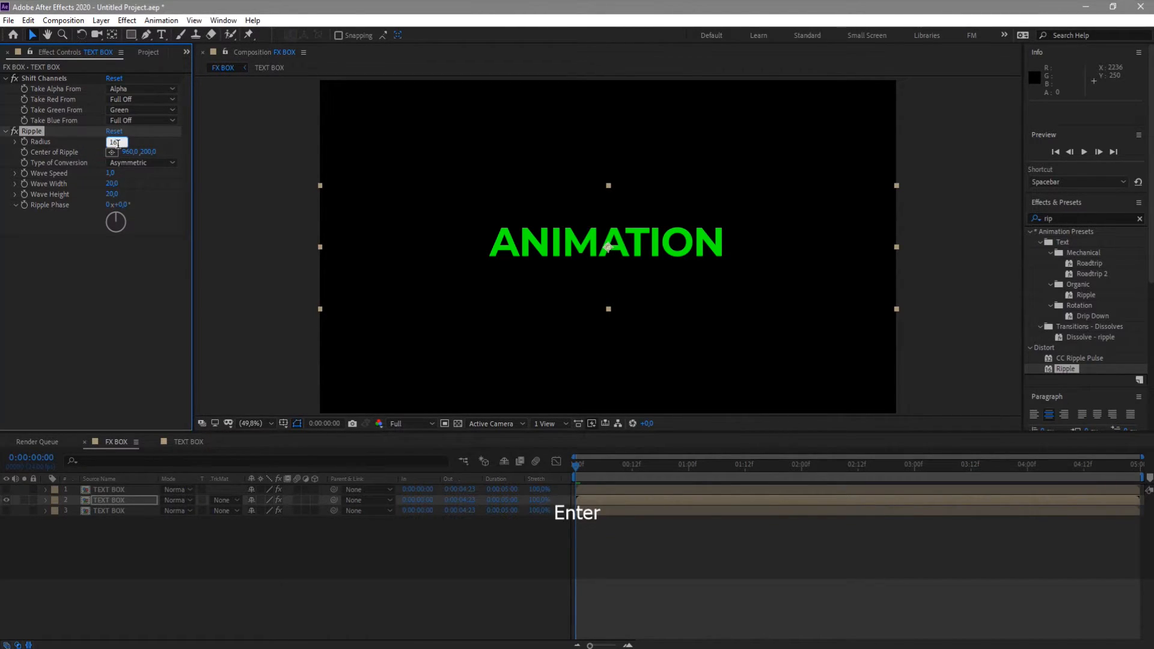
left_click(143, 163)
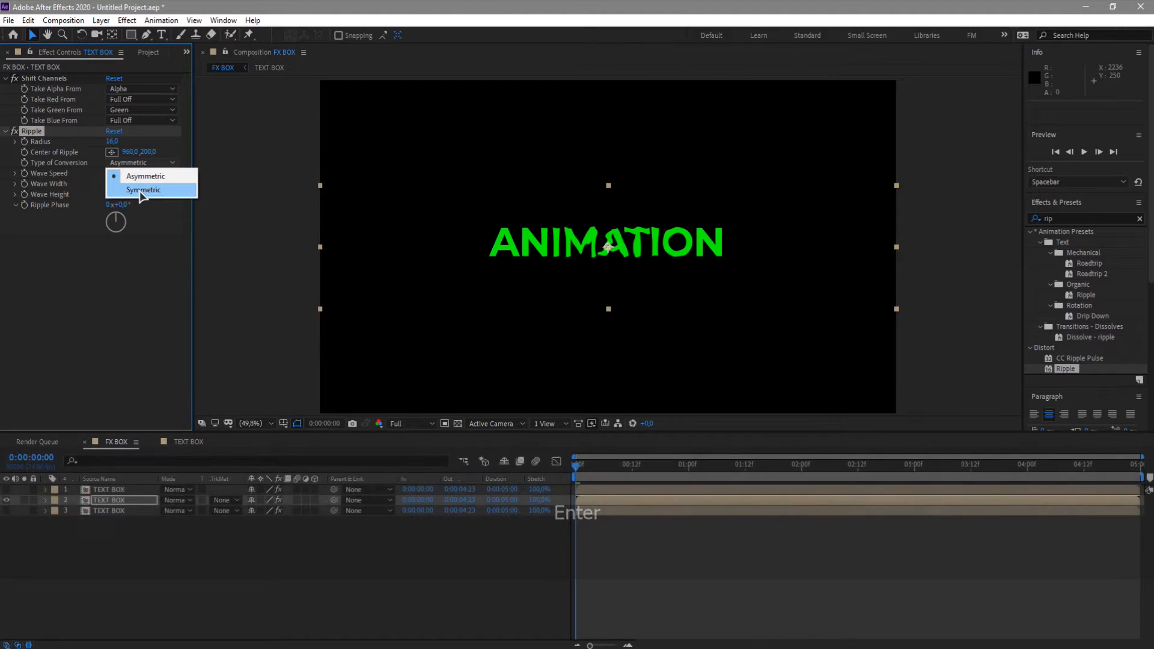
left_click(140, 190)
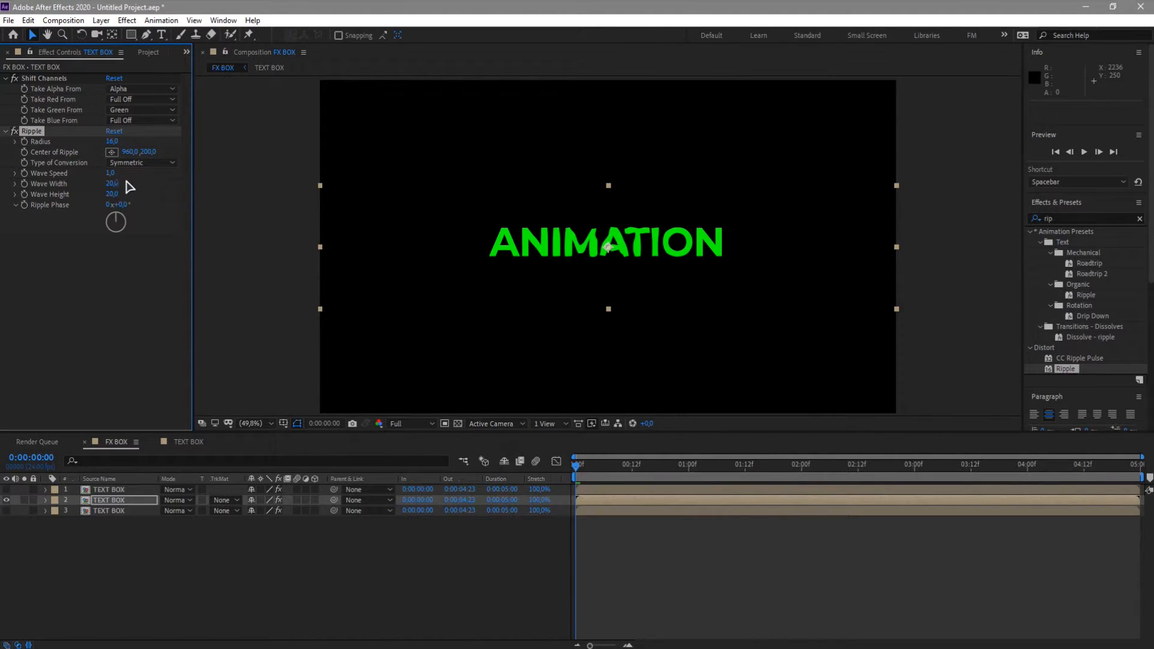
Set the Ripple's Wave Speed to 0, Wave Width to 100 and Wave Height to 240
left_click(108, 173)
type("0")
key("Return")
left_click(112, 184)
type("100")
key("Return")
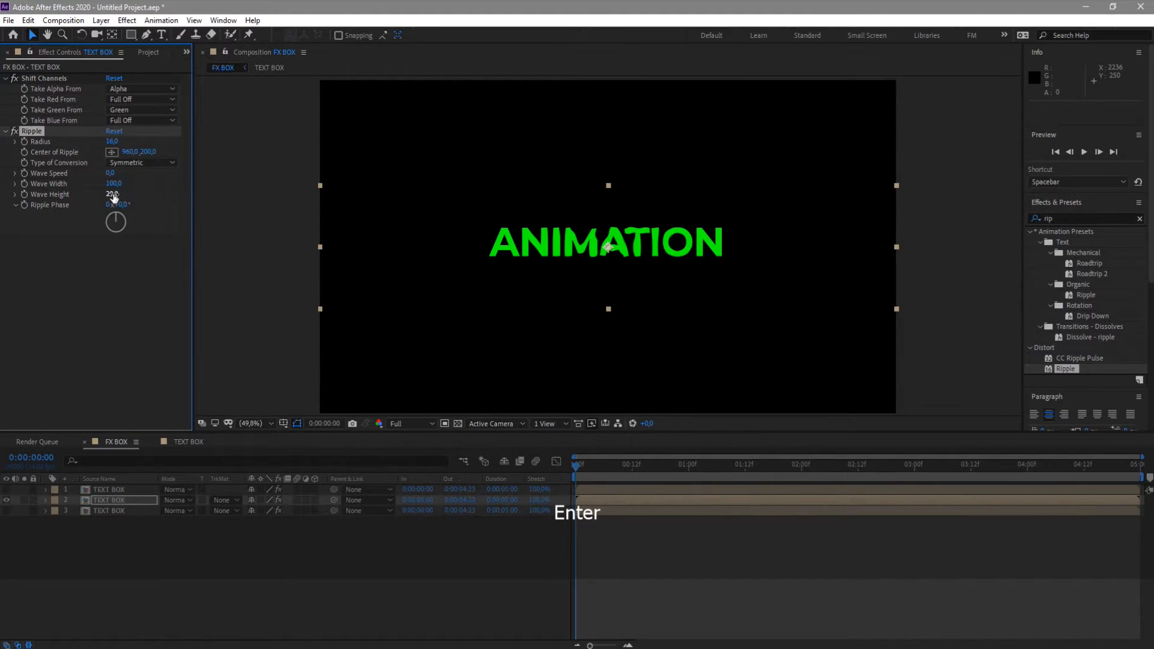
left_click(112, 194)
type("2")
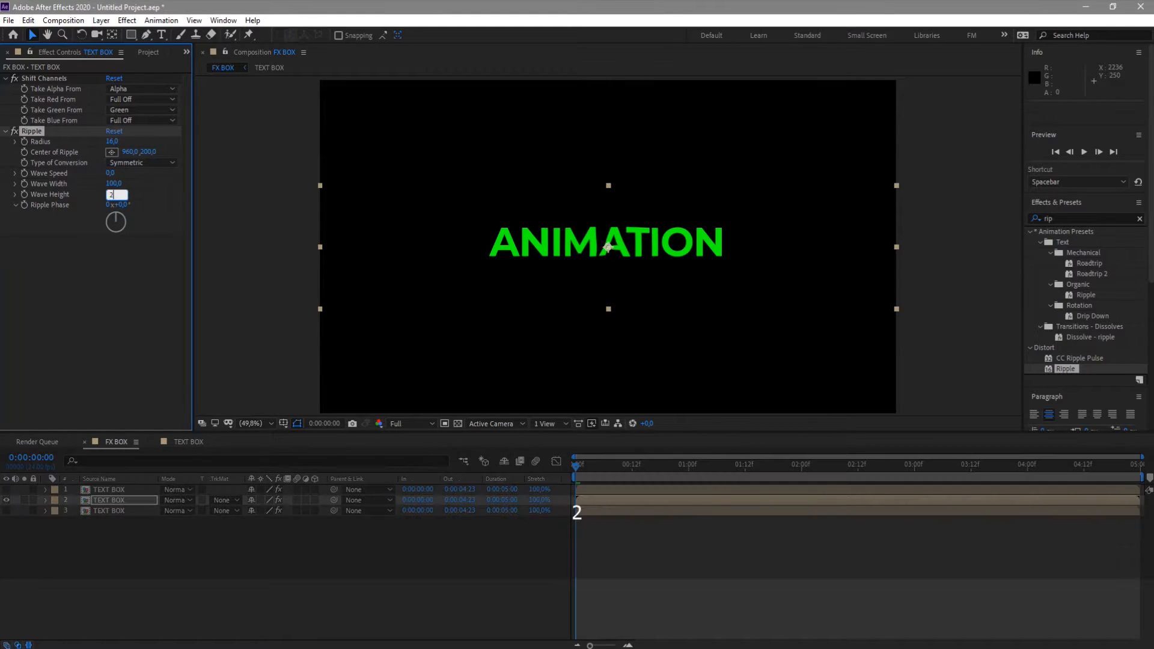
type("40")
key("Return")
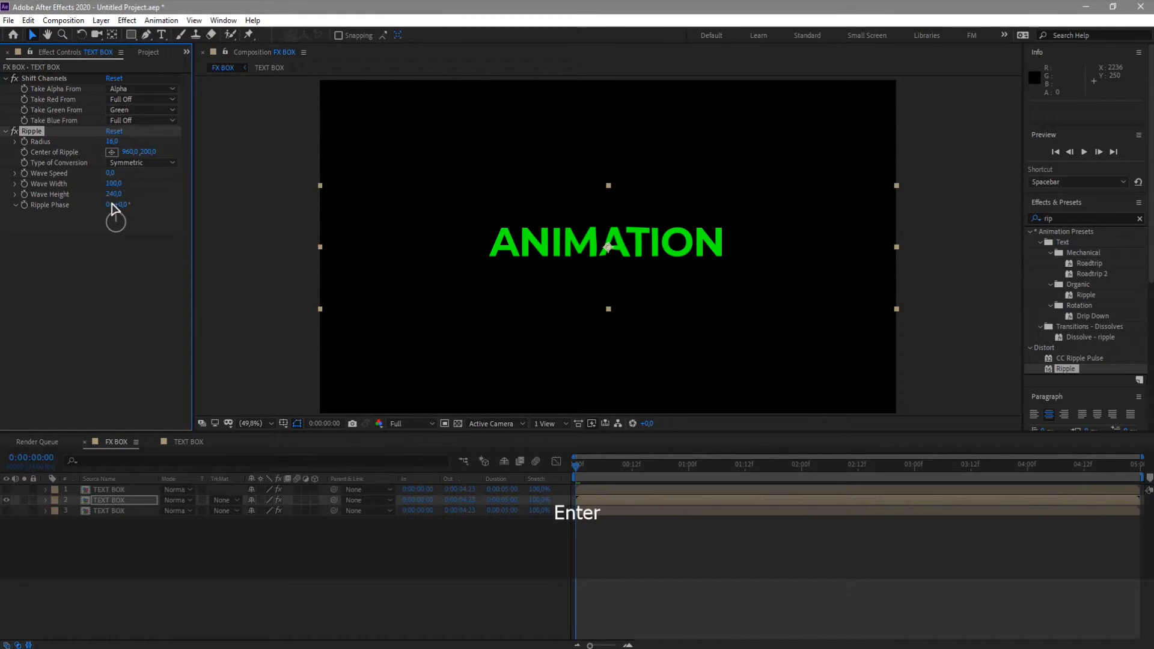
Set the Ripple Phase to 1 revolution plus 90°
left_click(112, 205)
type("1")
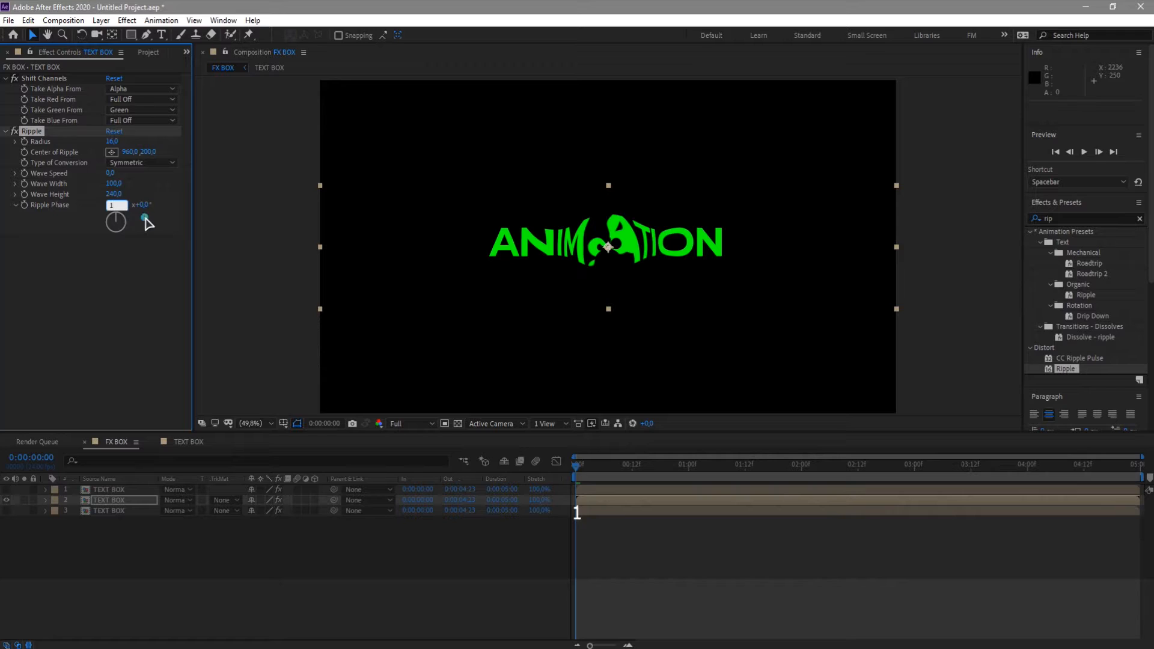
left_click(145, 218)
left_click(118, 204)
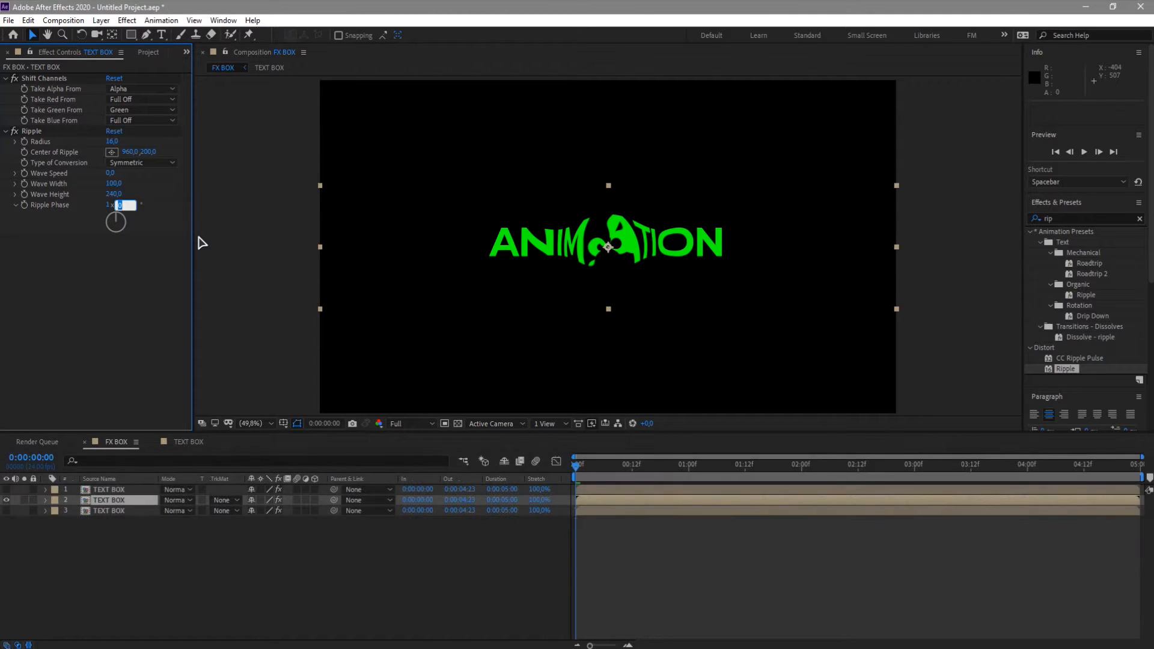
type("90")
key("Return")
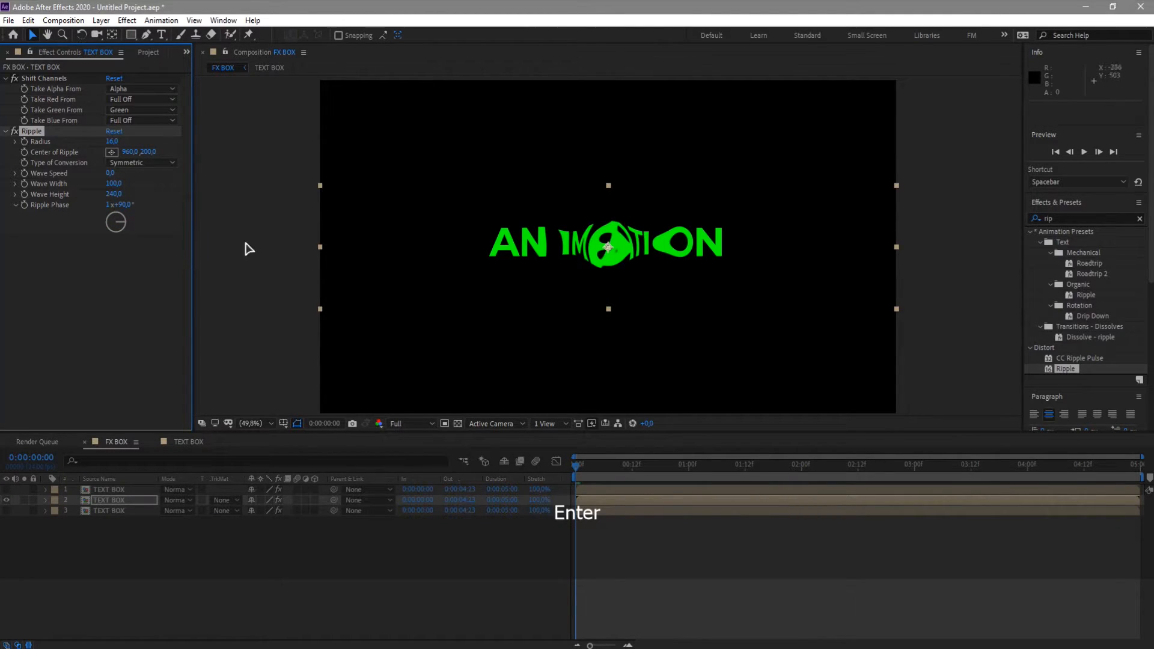
Place the Center of Ripple near the frame's left edge at about 34, 355 and keyframe it at 0:00:00:00
left_click(112, 153)
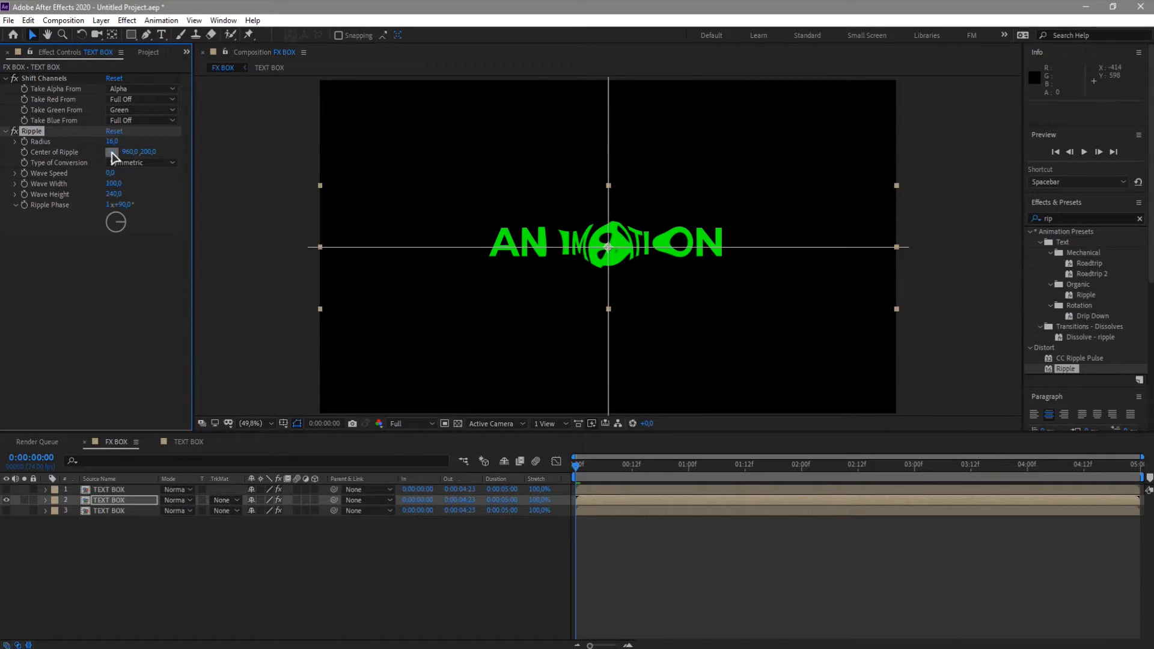
left_click(330, 295)
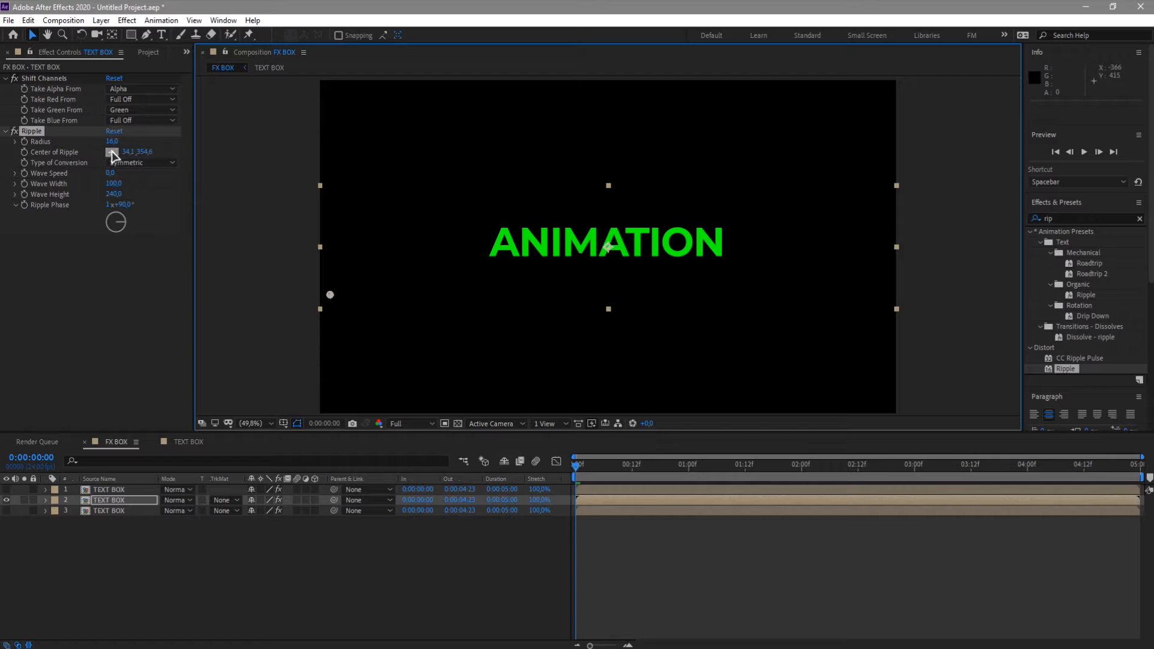
left_click(25, 158)
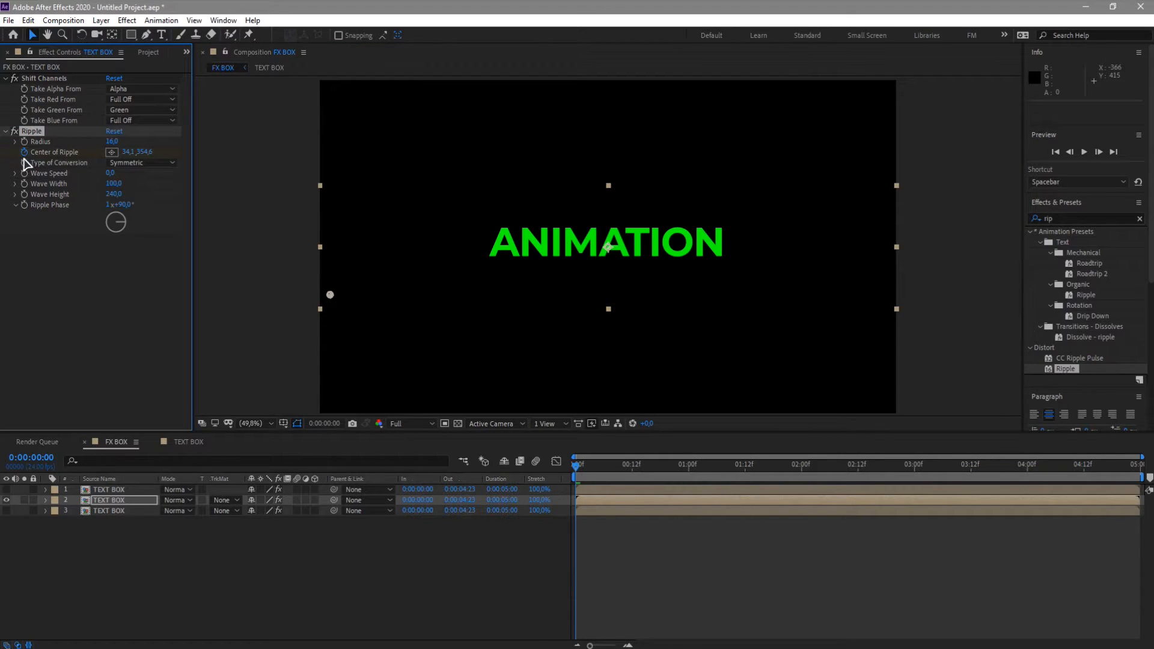
Keyframe the Center of Ripple beyond the frame's right edge at about 2176, 347 at 0:00:04:00, and return the playhead to the start
left_click_drag(655, 476, 1027, 485)
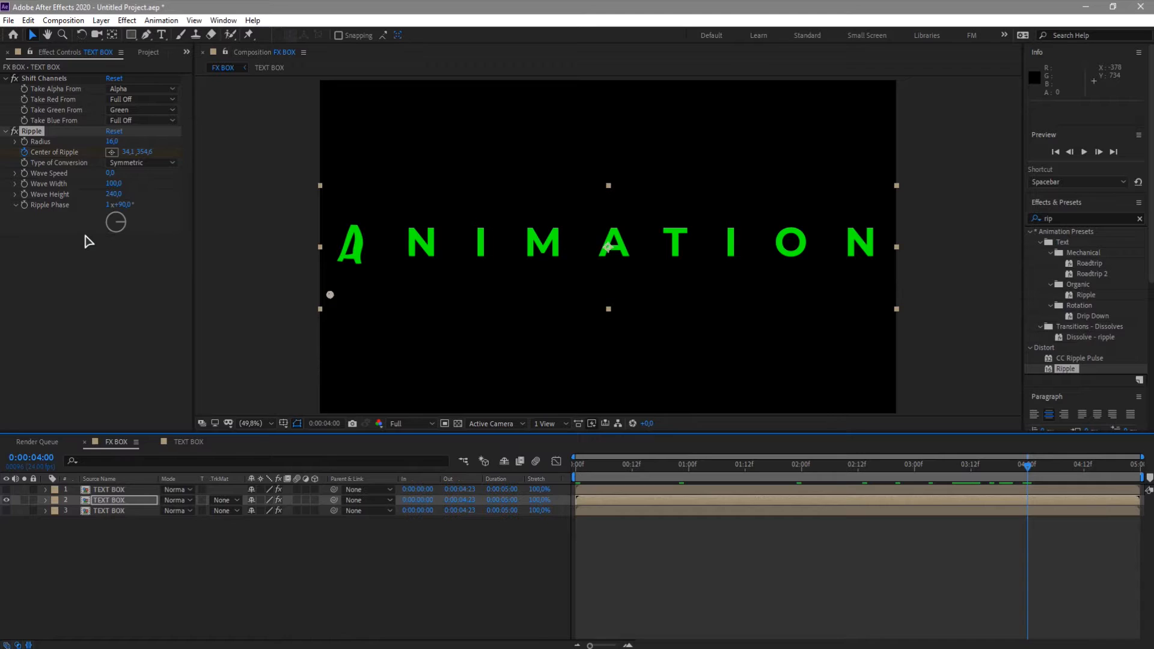
left_click(112, 152)
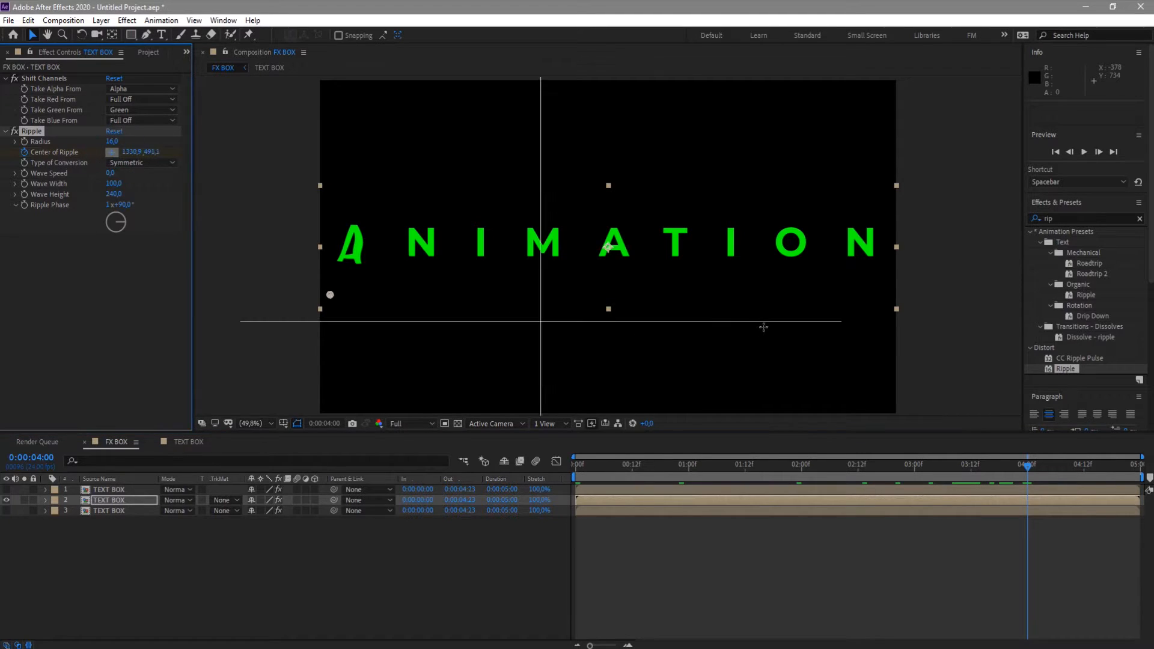
left_click(928, 293)
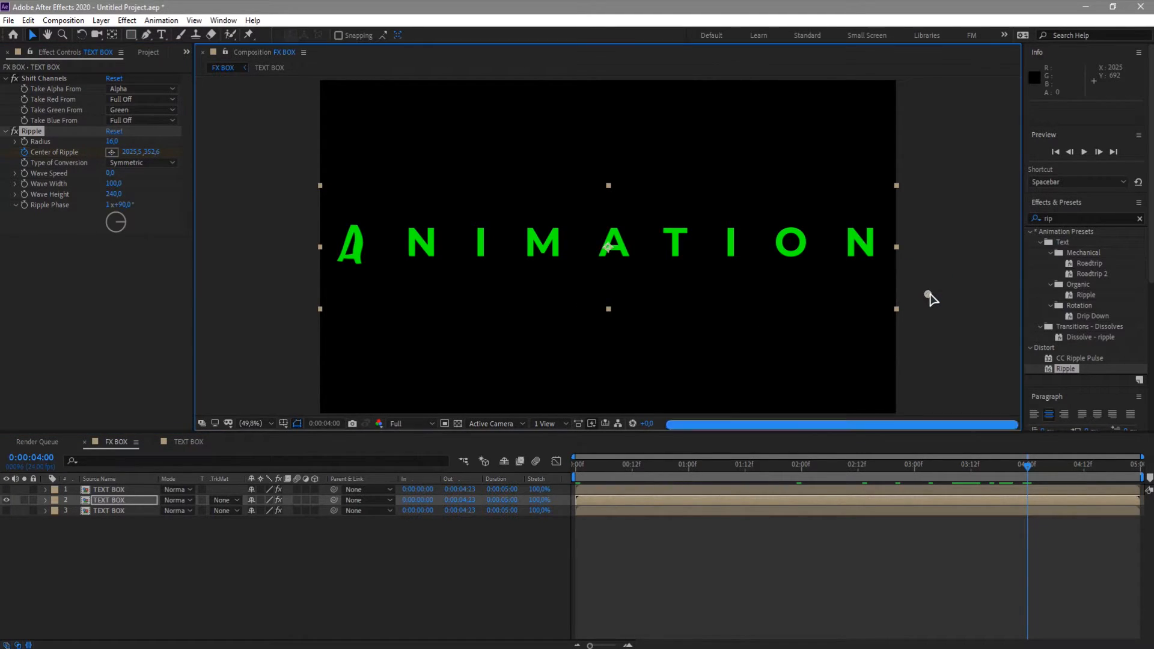
left_click_drag(927, 293, 962, 293)
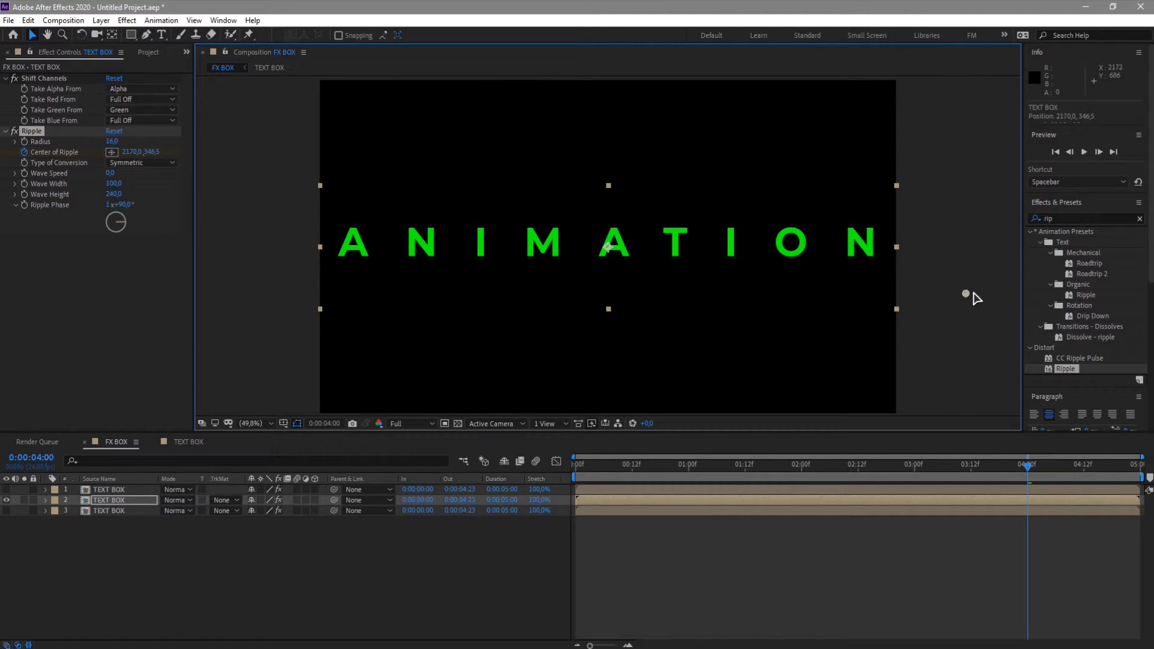
left_click_drag(1039, 472, 562, 549)
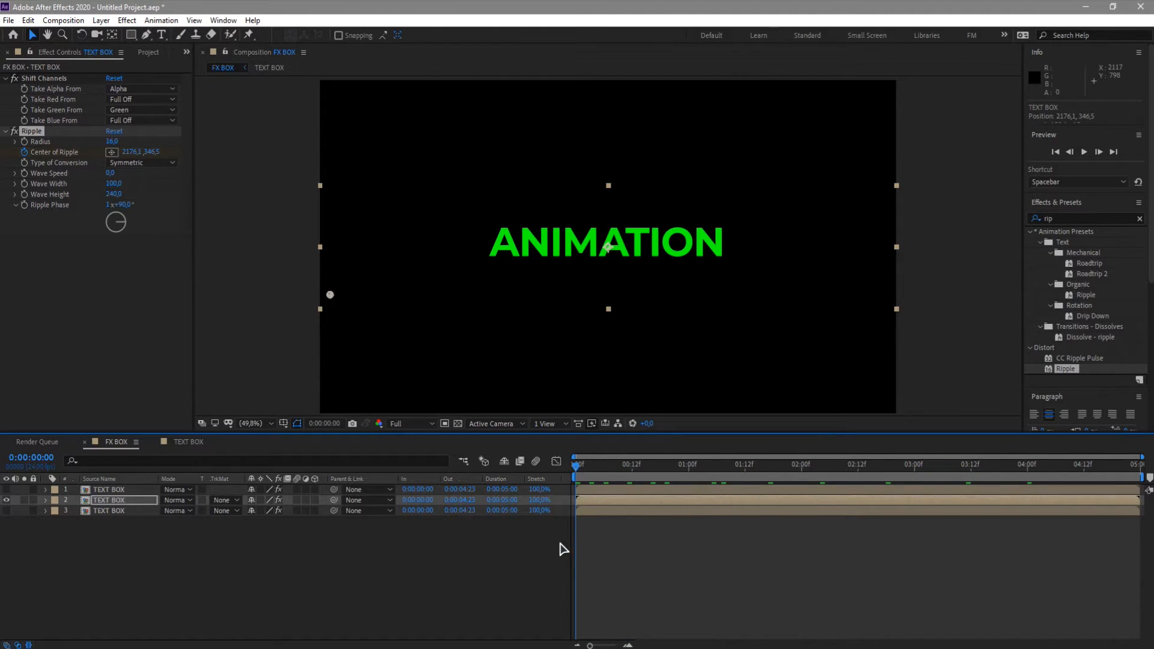
Find the Fast Box Blur effect and apply it to the middle TEXT BOX layer
left_click(1039, 219)
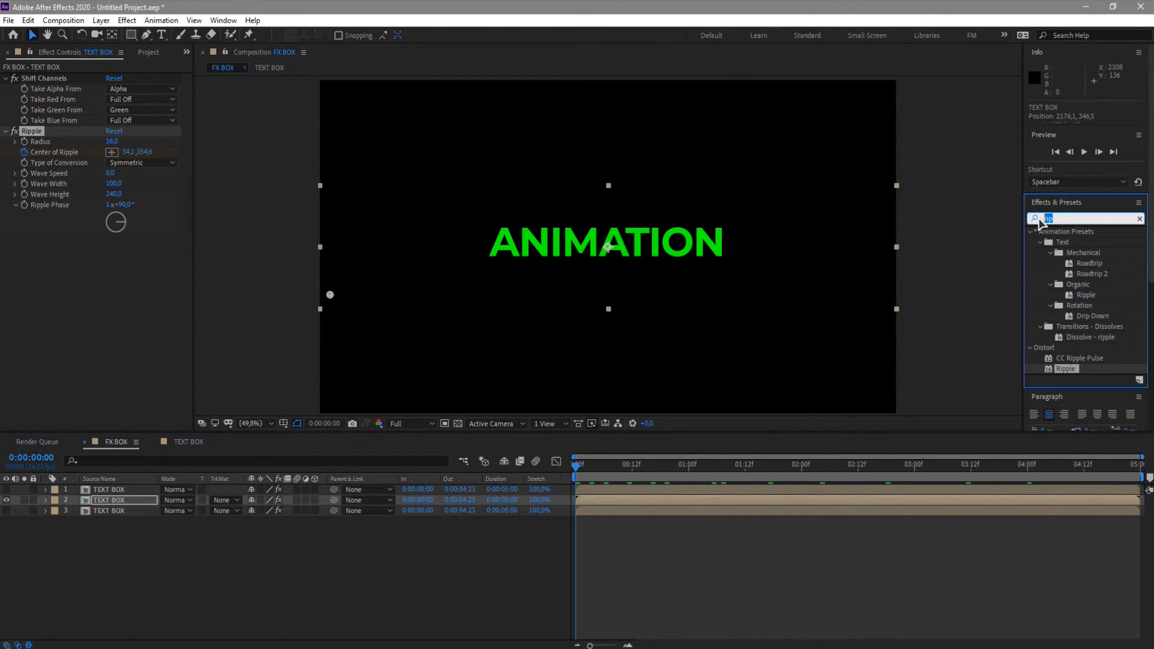
type("fast")
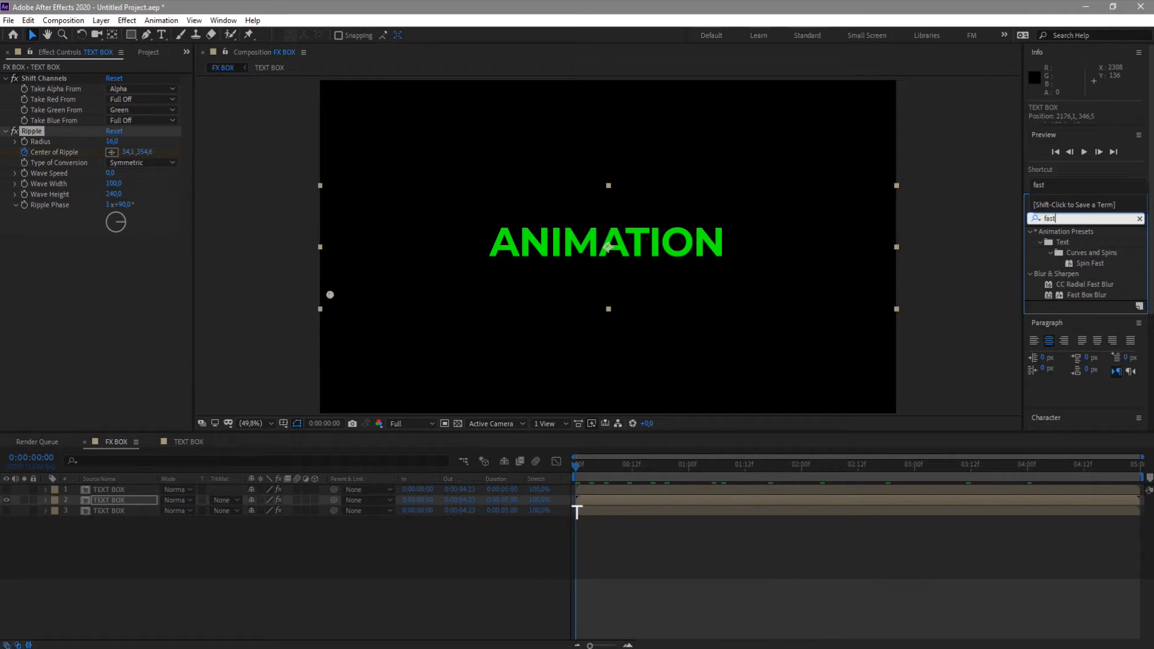
left_click_drag(1090, 294, 123, 507)
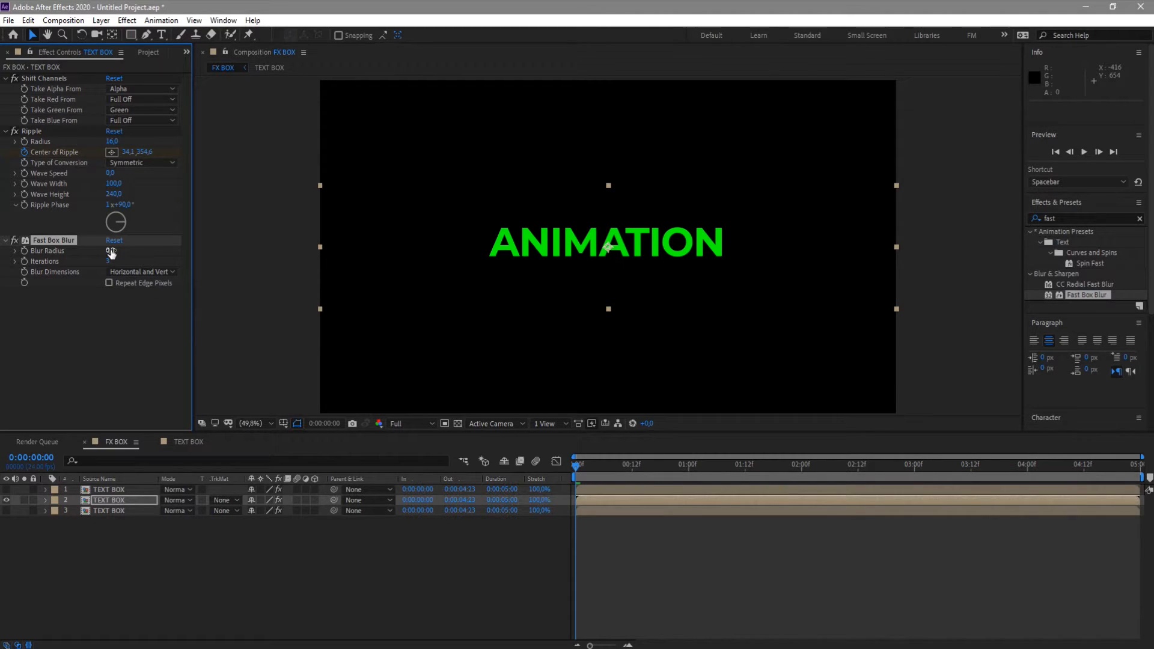
Set the Fast Box Blur to radius 8, 1 iteration and Horizontal dimensions, and preview the opening frames
type("8")
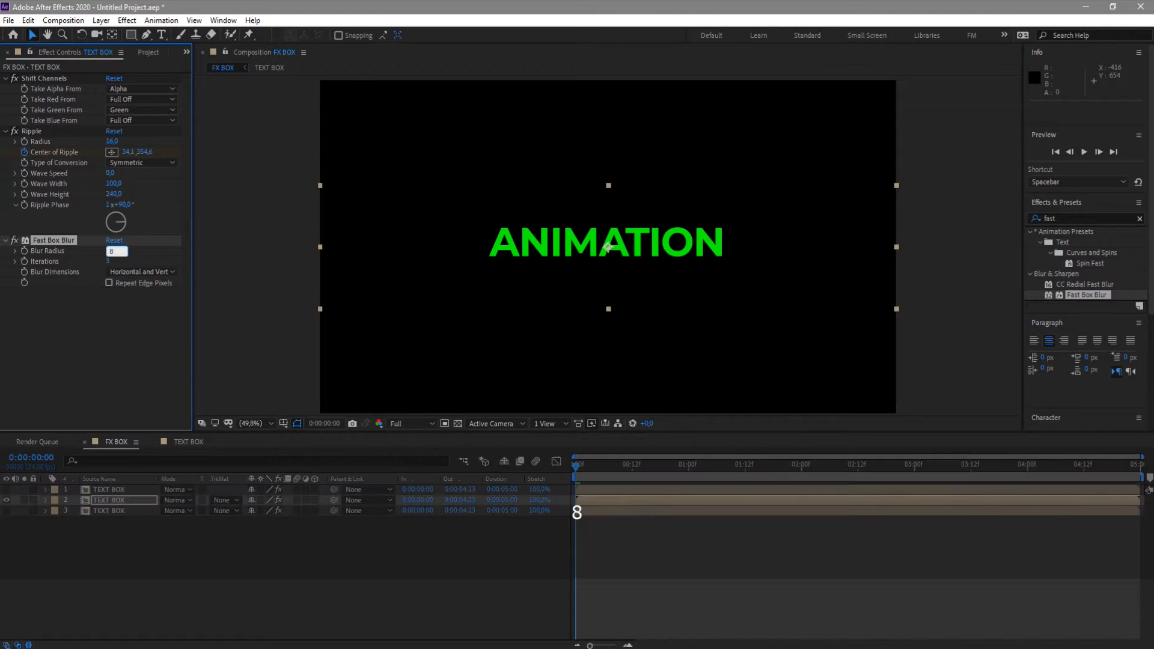
left_click(111, 261)
type("1")
left_click(138, 272)
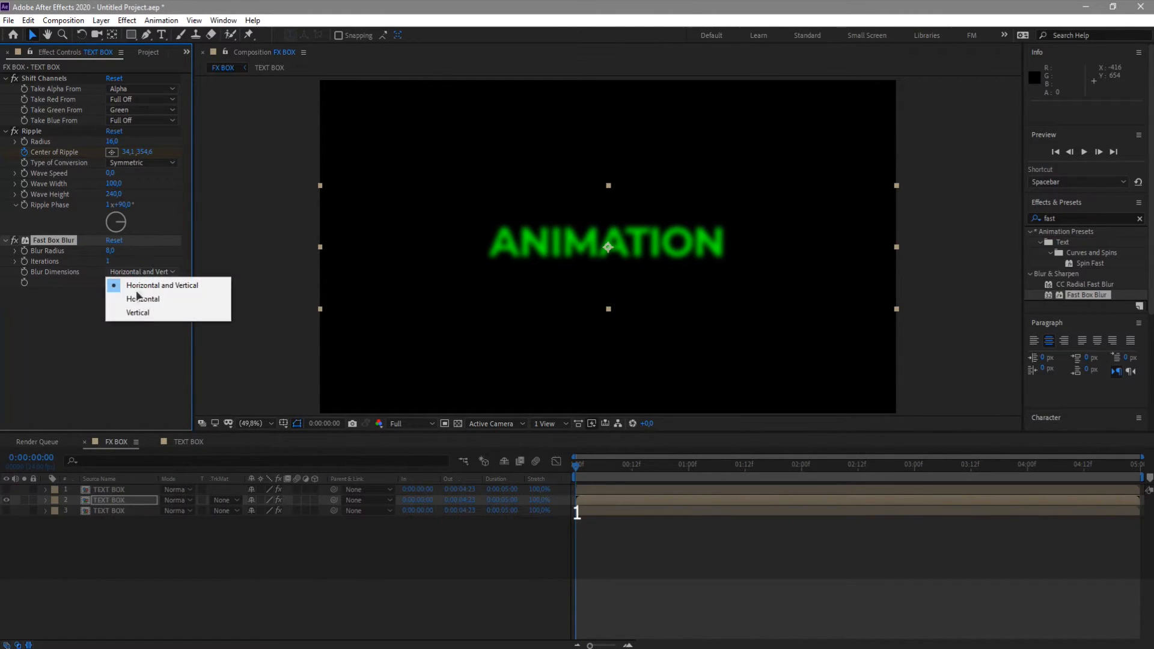
left_click(144, 299)
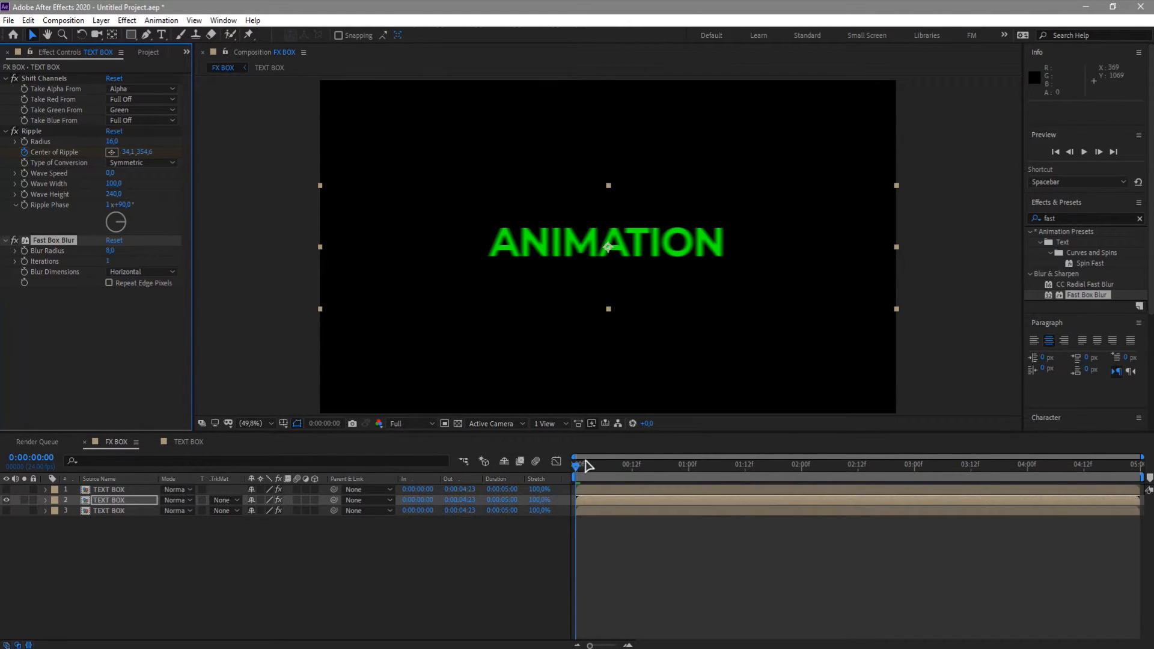
left_click_drag(578, 463, 565, 502)
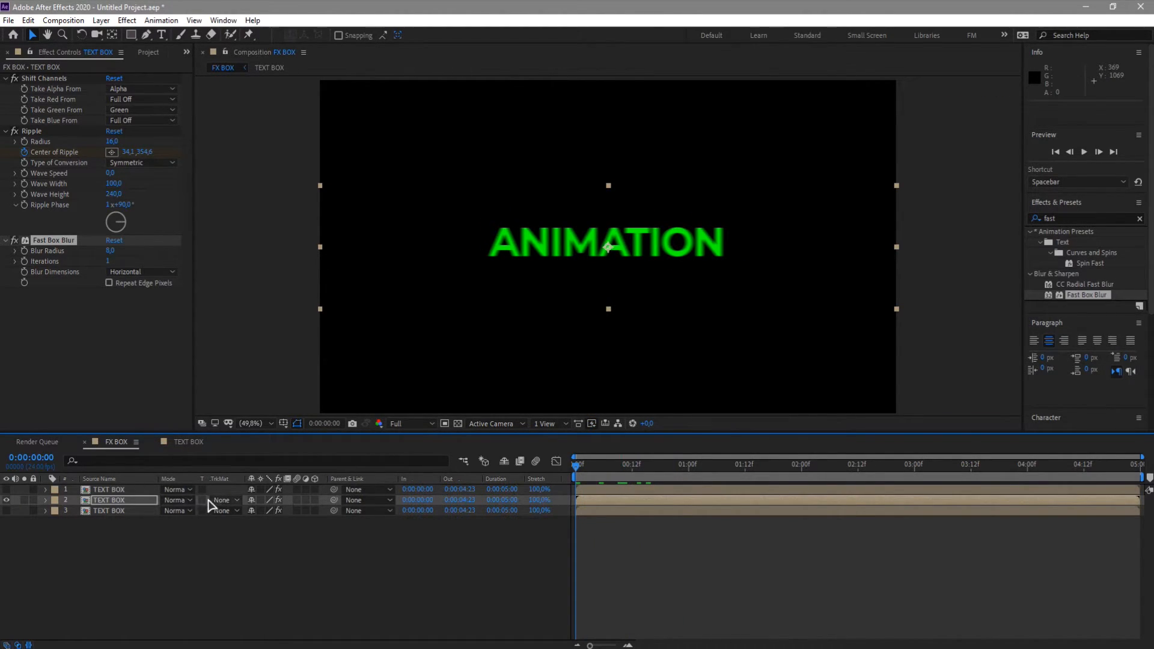
Set the blending mode of all three TEXT BOX layers to Screen
left_click(182, 489)
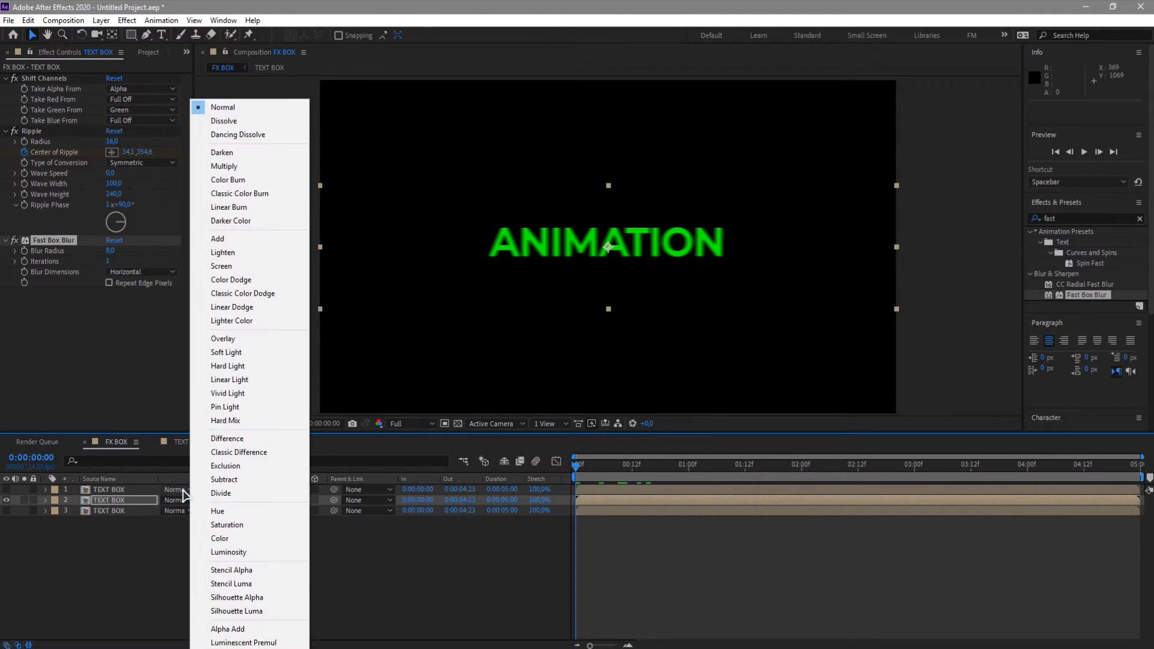
left_click(225, 260)
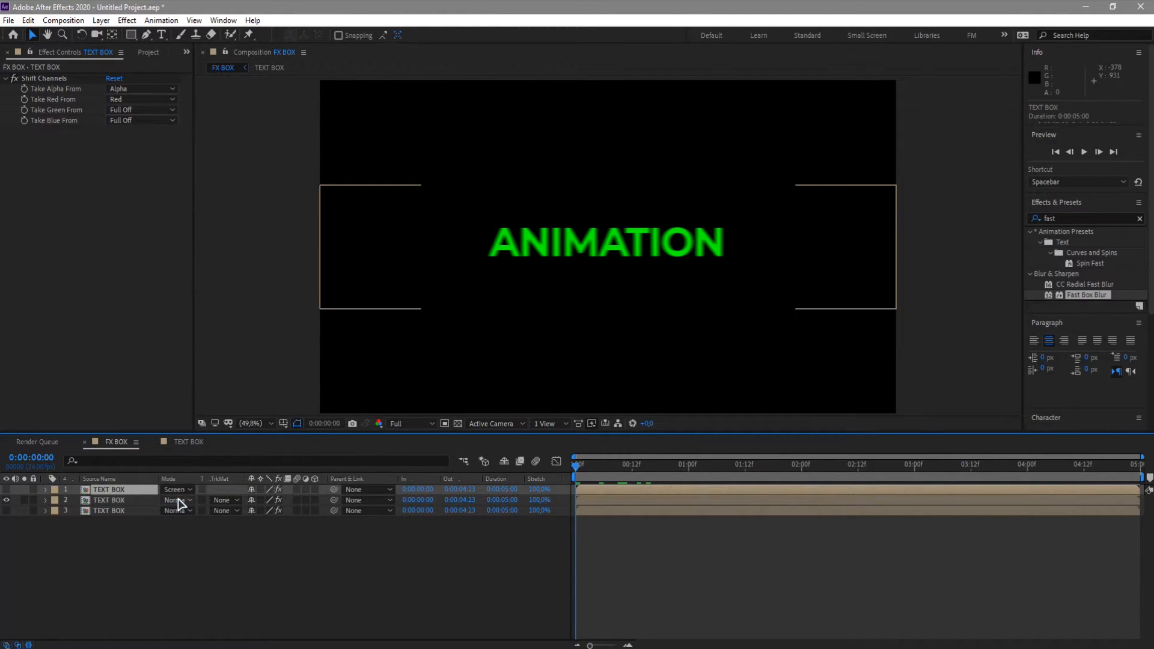
left_click(178, 500)
left_click(224, 266)
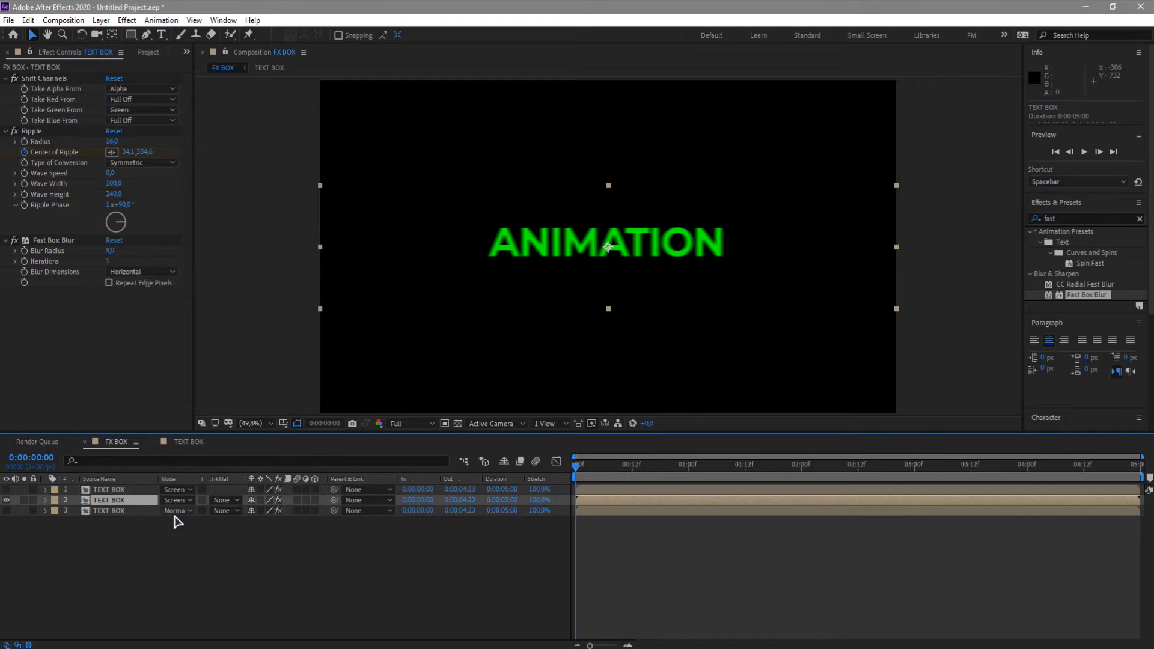
left_click(178, 510)
left_click(226, 268)
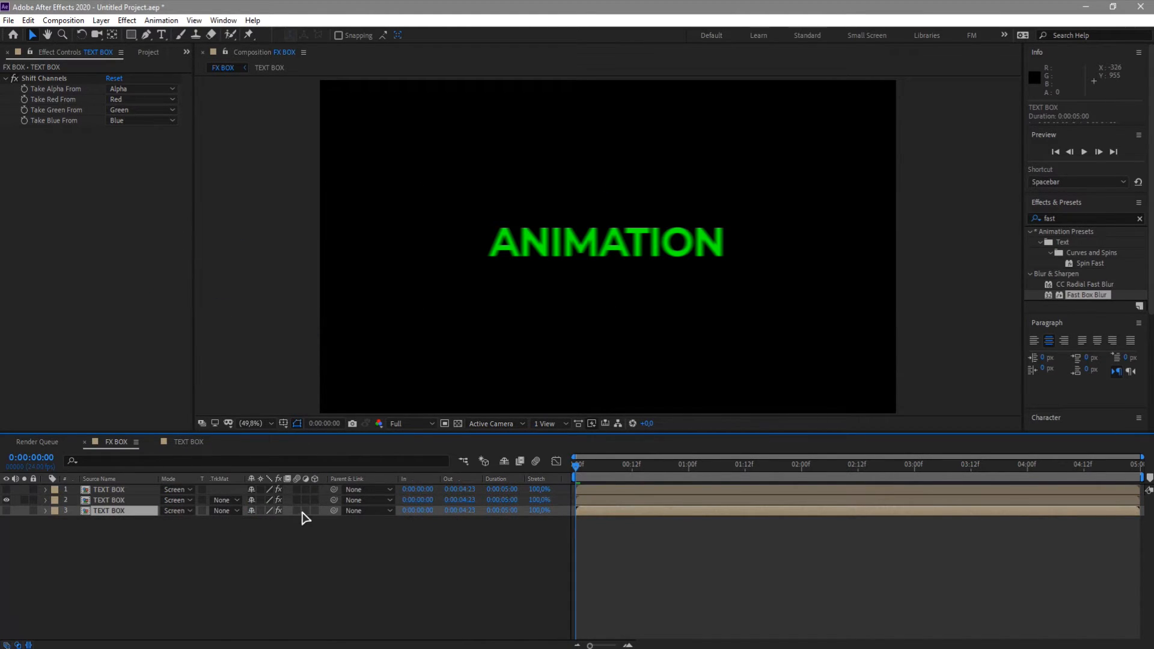
Make all three TEXT BOX layers 3D and scrub through the animation, returning to the first frame
left_click_drag(314, 489, 315, 520)
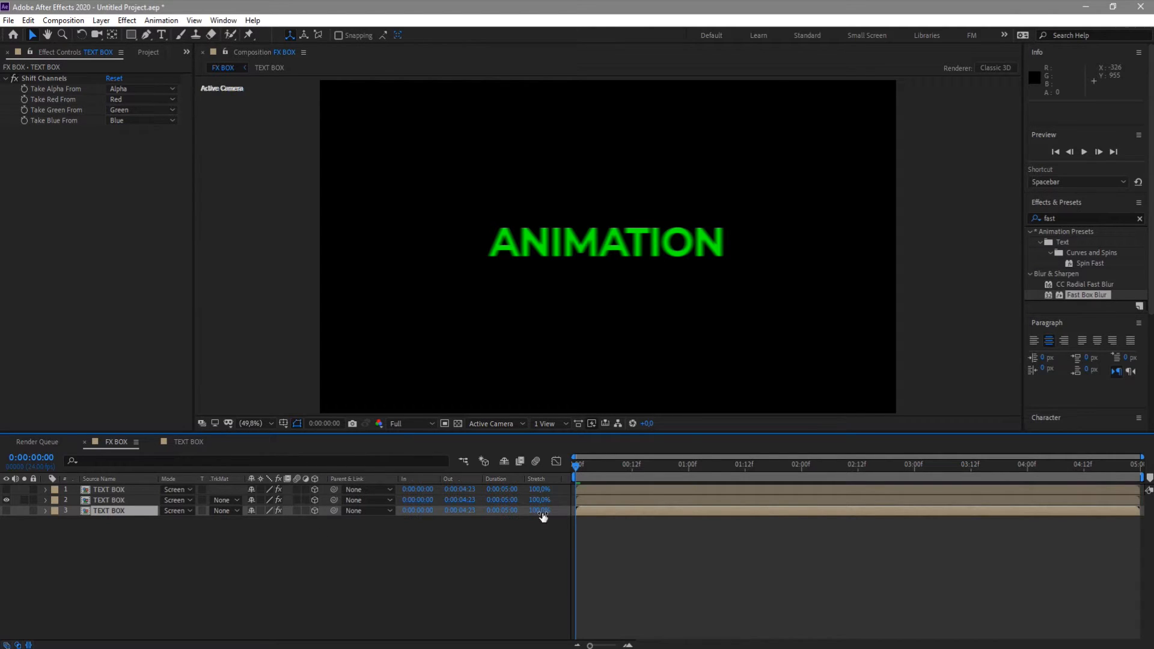
left_click_drag(580, 469, 906, 485)
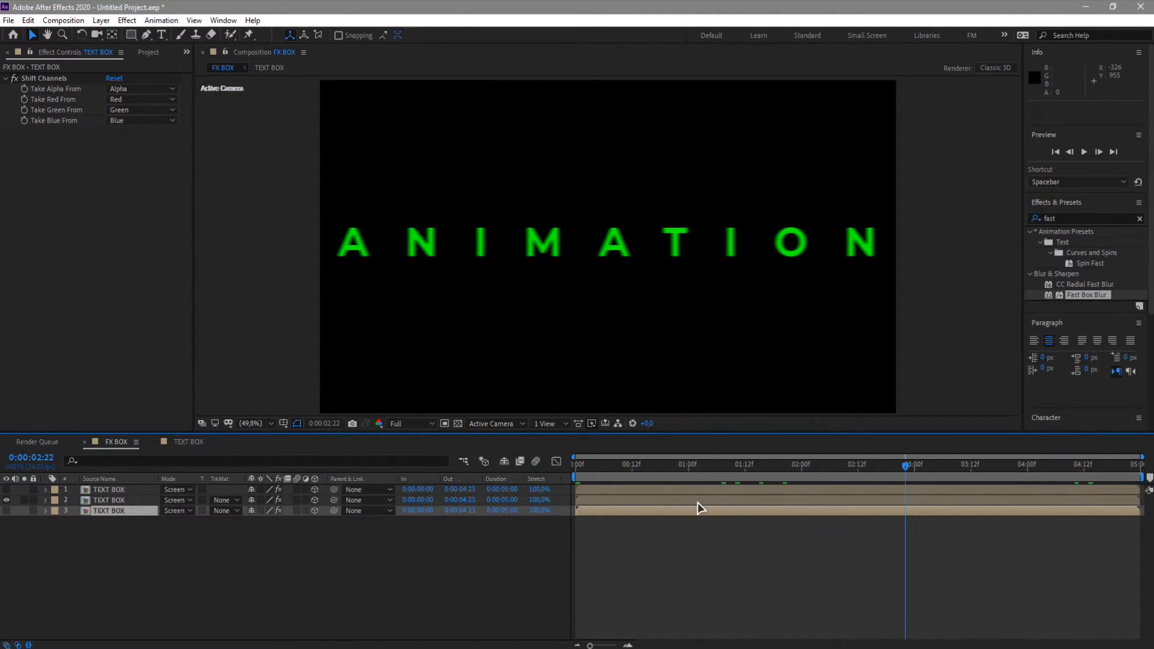
left_click_drag(699, 507, 553, 515)
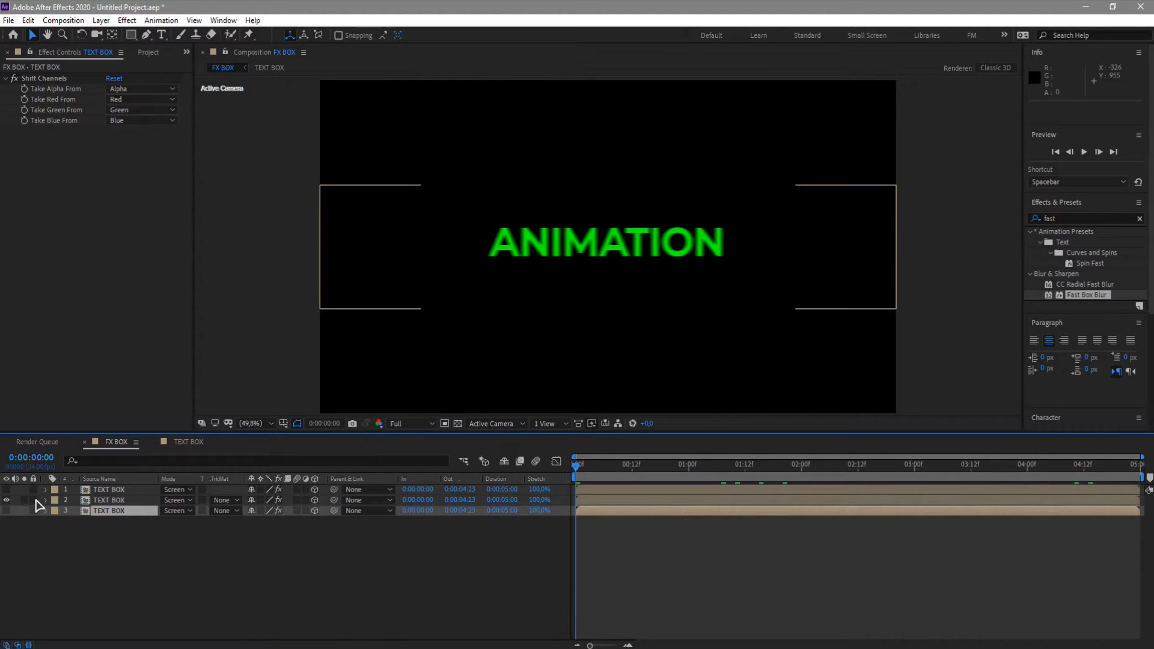
Show only the bottom TEXT BOX layer and set its Shift Channels red and green sources to Full Off
left_click(110, 500)
left_click(6, 499)
left_click(6, 510)
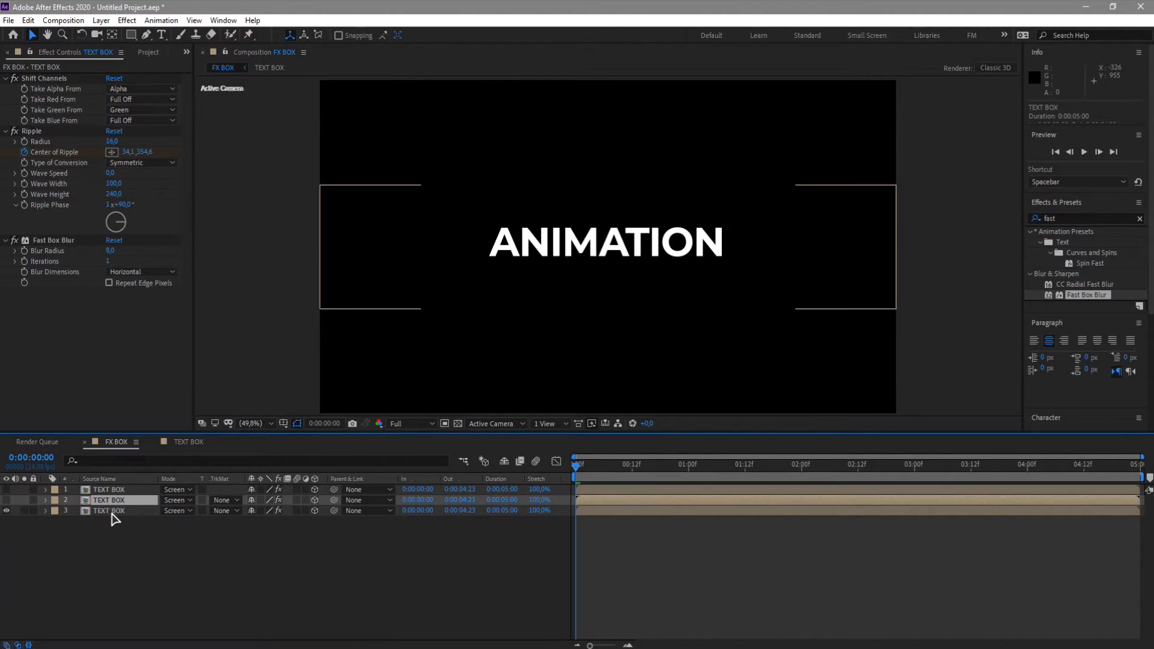
left_click(112, 511)
left_click(139, 99)
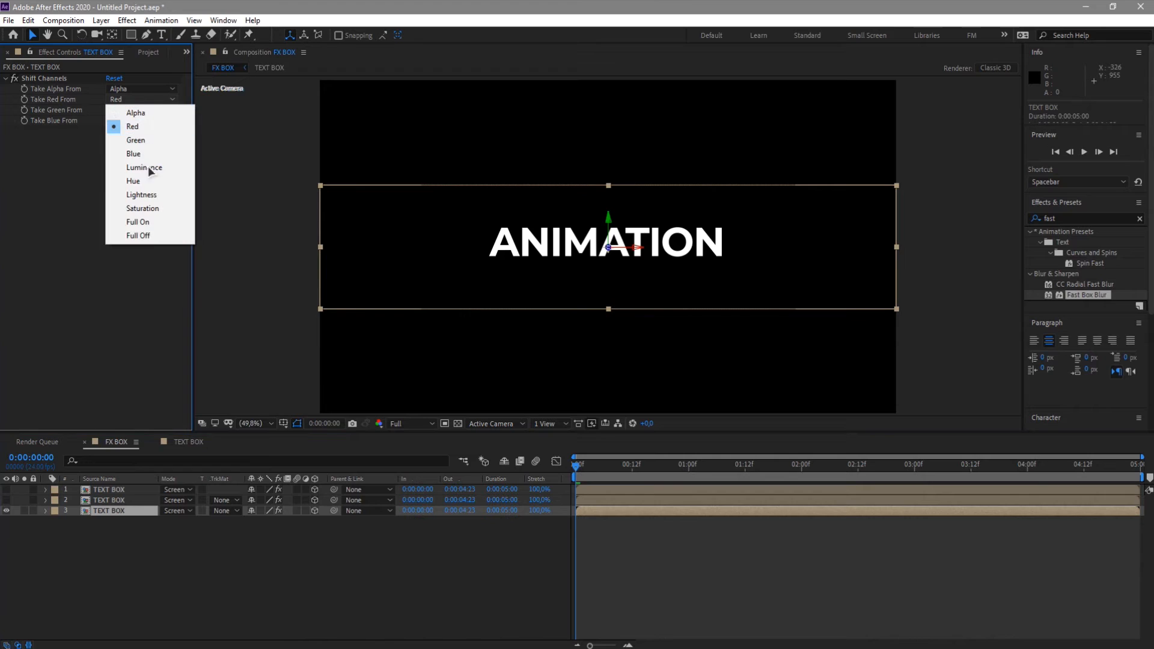
left_click(141, 235)
left_click(128, 110)
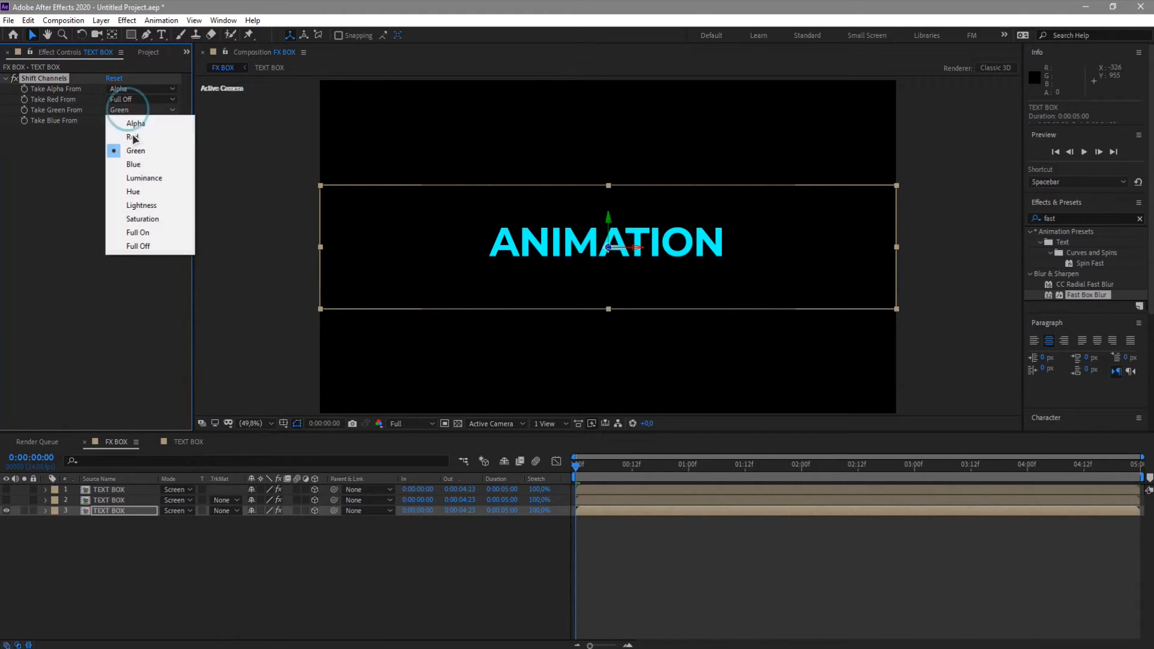
left_click(144, 246)
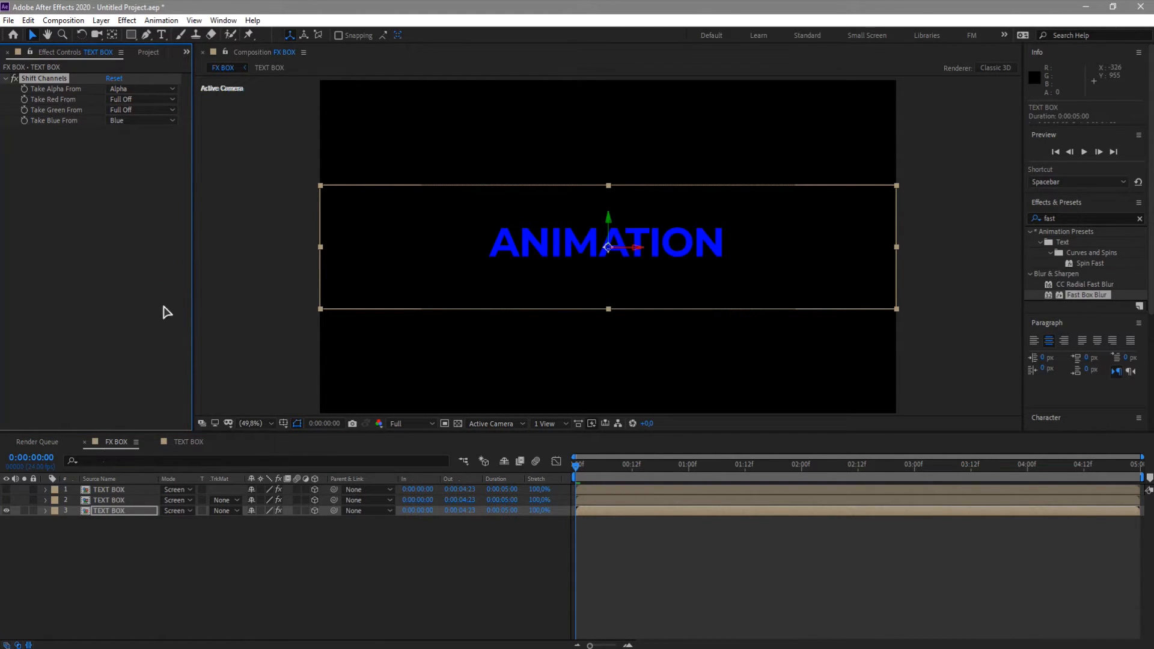
Apply Fast Box Blur and Ripple to the bottom TEXT BOX layer, placing Ripple above its other effects
left_click_drag(1053, 291, 102, 510)
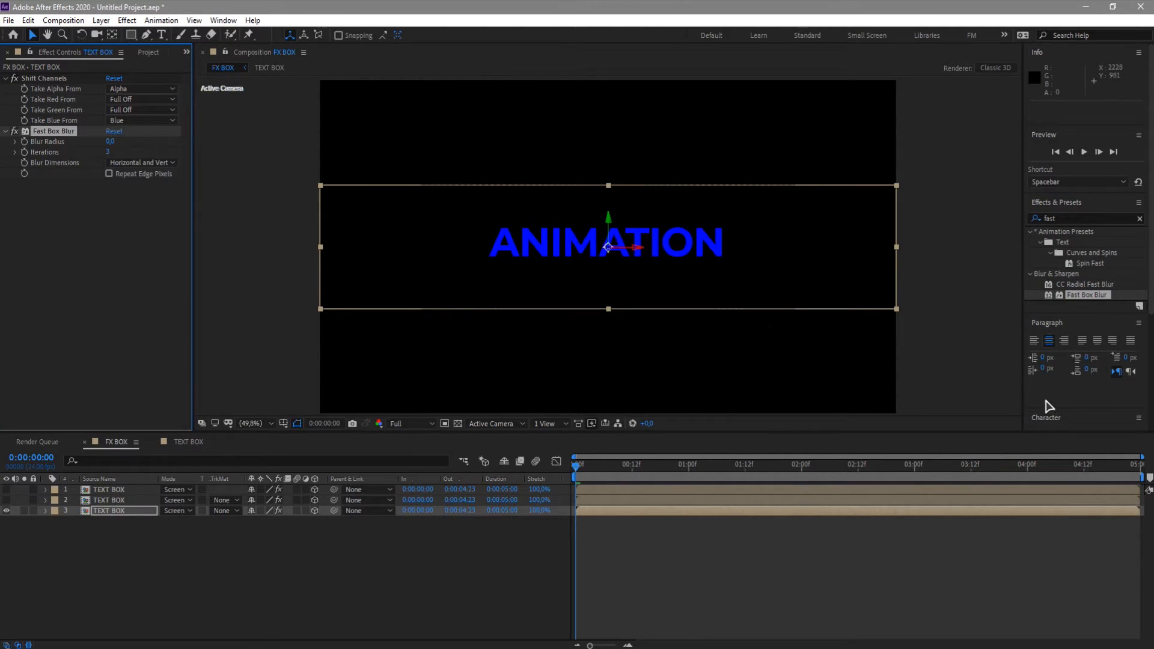
left_click(1040, 220)
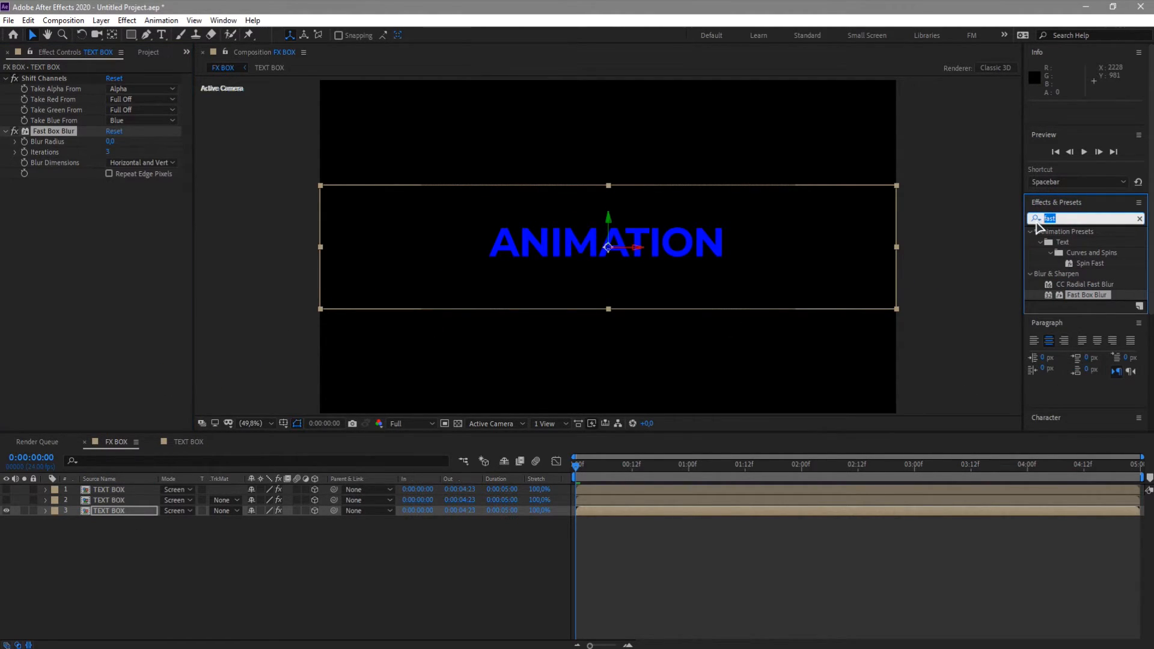
type("ripp")
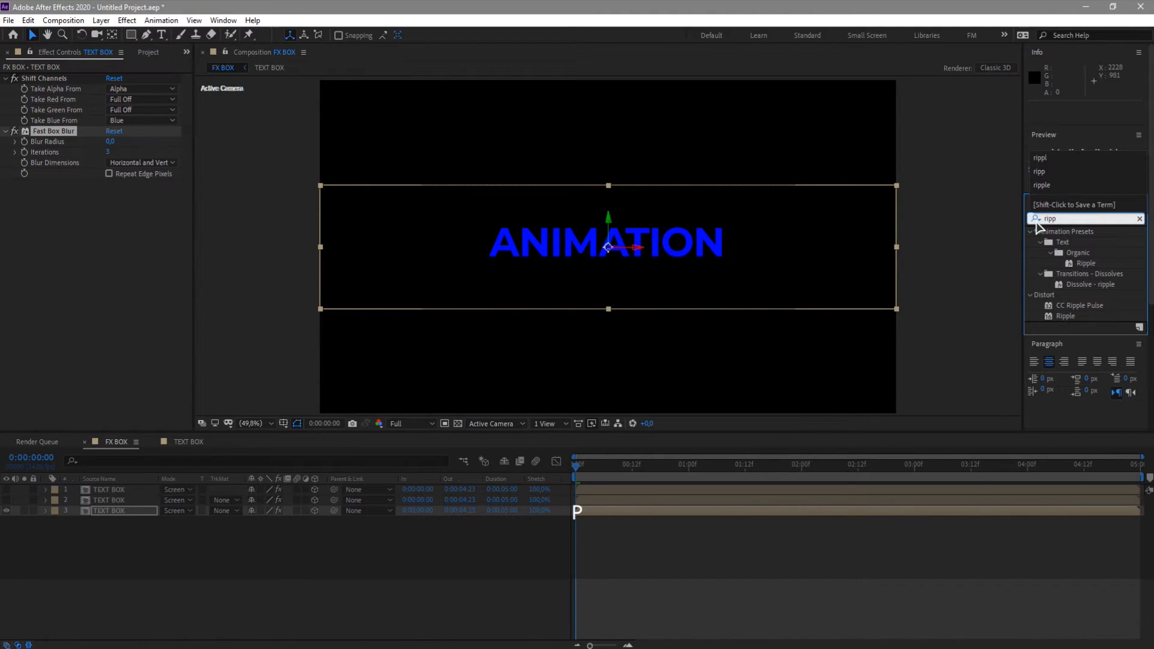
left_click_drag(1064, 316, 116, 515)
left_click_drag(29, 183, 48, 74)
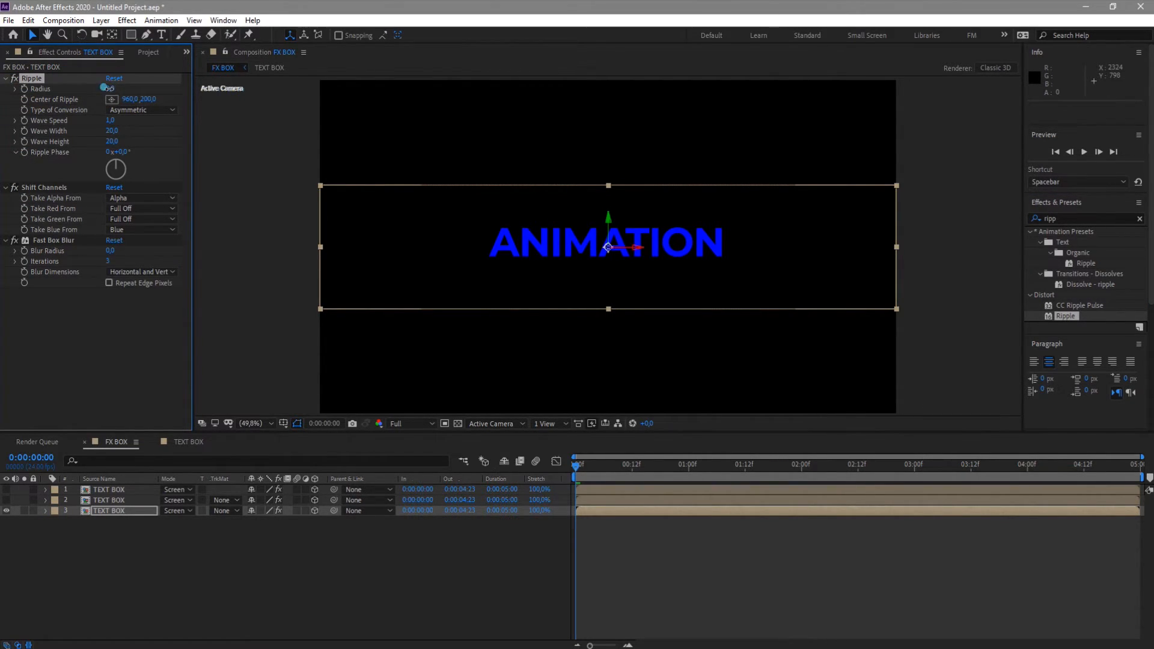
Set the bottom layer's Ripple to radius 24, Symmetric conversion and wave speed 0
type("24")
key("Return")
left_click(120, 110)
left_click(129, 135)
left_click(110, 120)
type("0")
key("Return")
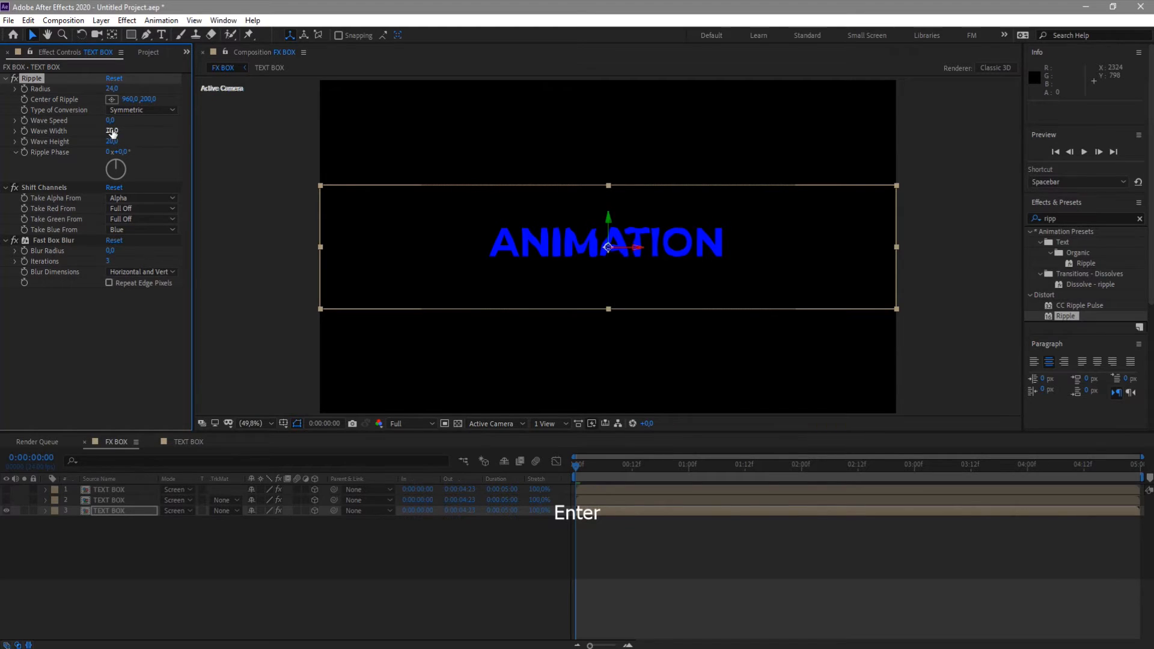
Set the bottom layer's Ripple wave width to 100, wave height to 240 and phase to 1x+90°
left_click(111, 131)
type("1")
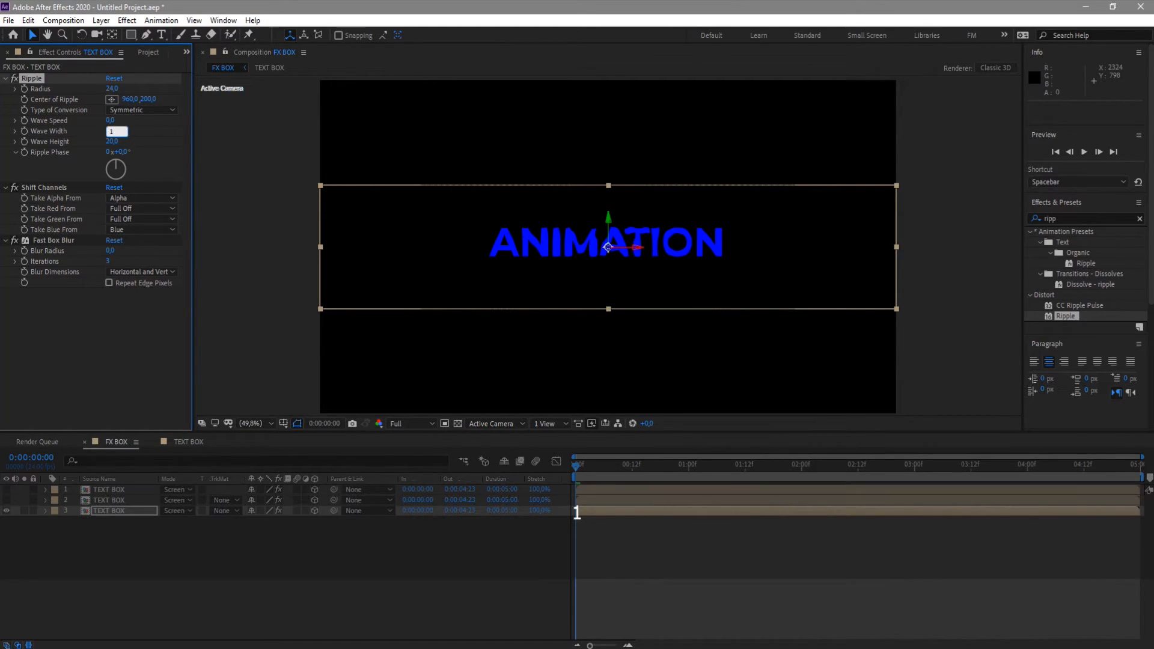
type("00")
key("Return")
type("24")
key("Return")
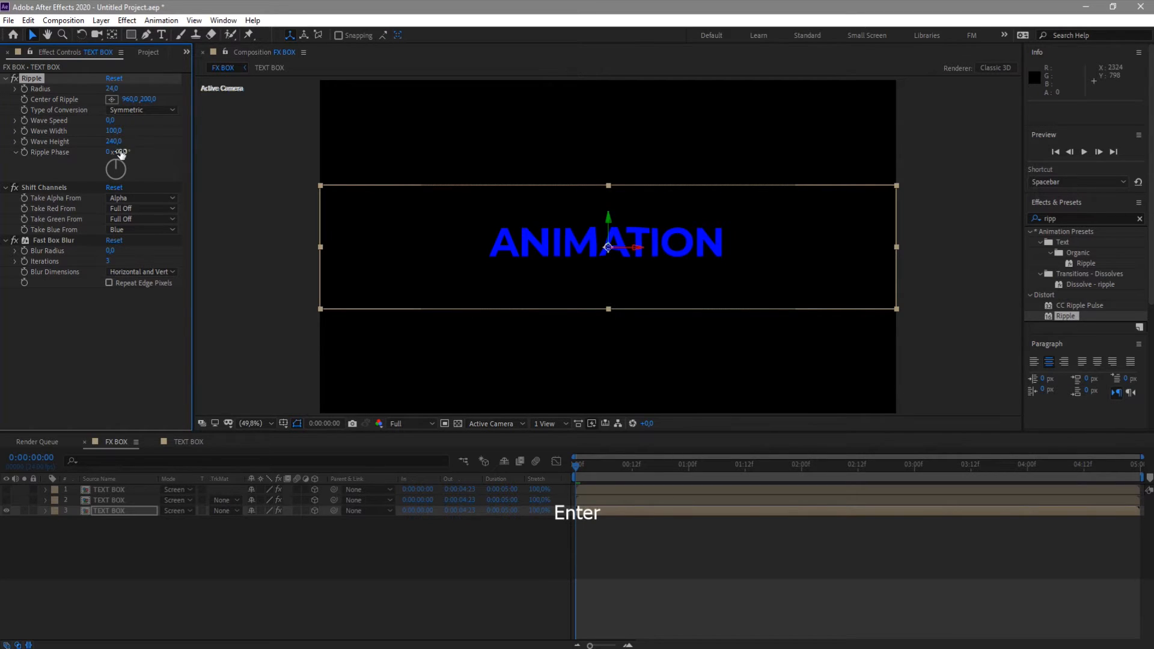
left_click(110, 152)
type("1")
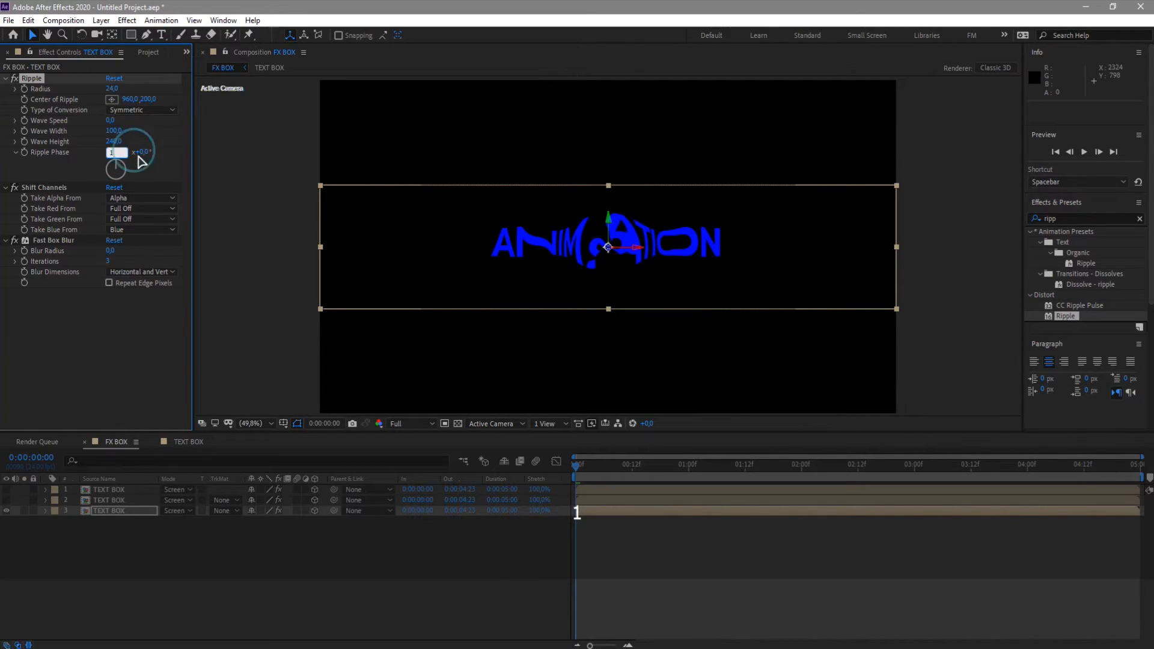
key("Tab")
type("9")
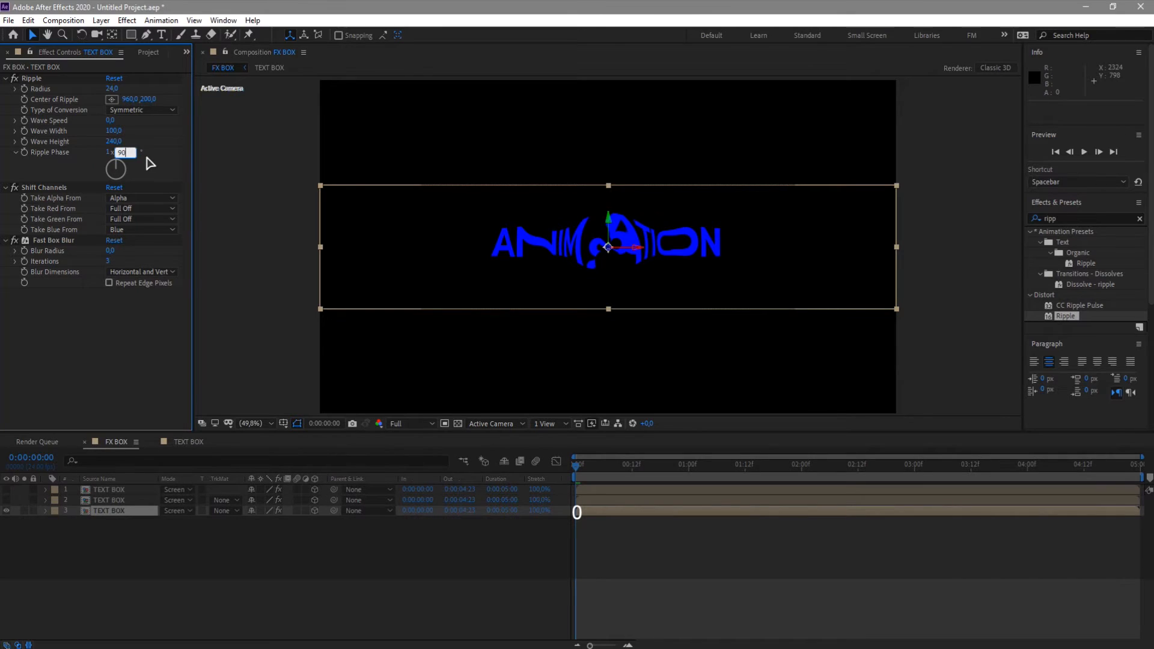
type("0")
key("Return")
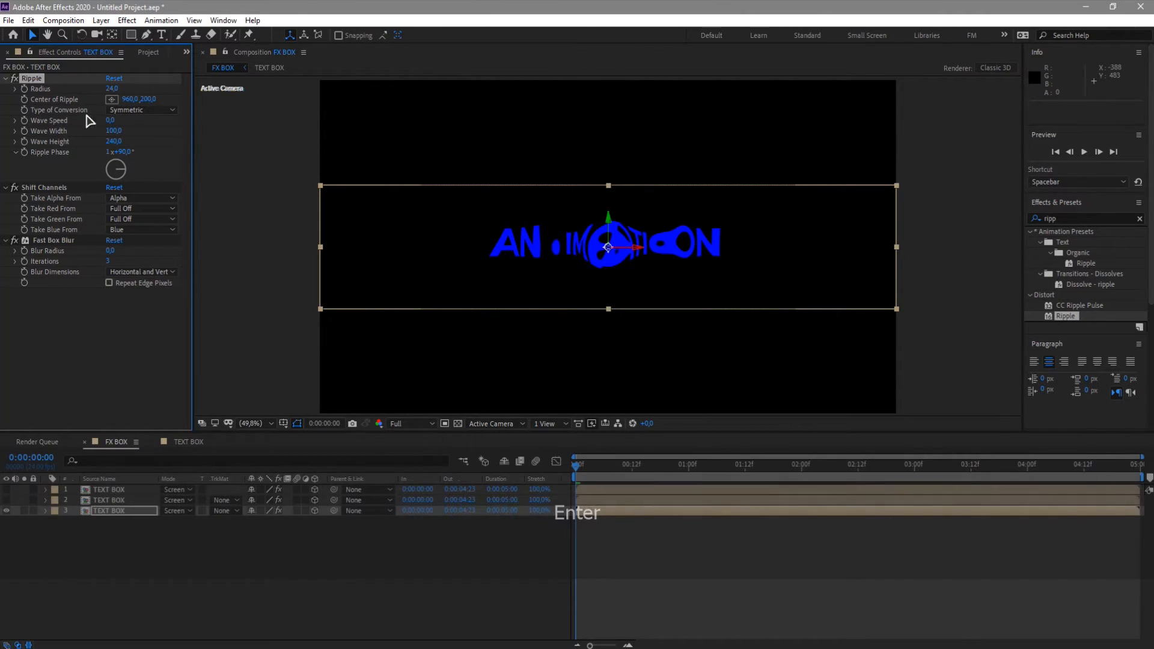
Place the bottom layer's Center of Ripple near the frame's left edge at about 22, 361 and keyframe it at 0:00:00:00
left_click(112, 100)
left_click(326, 296)
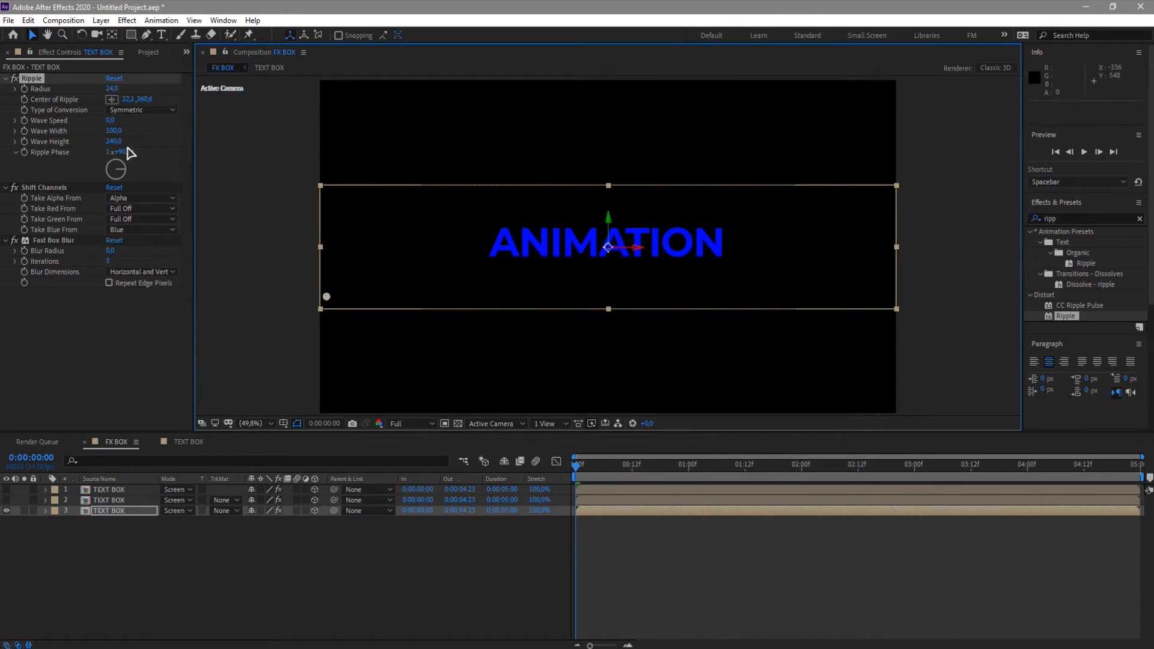
left_click(24, 99)
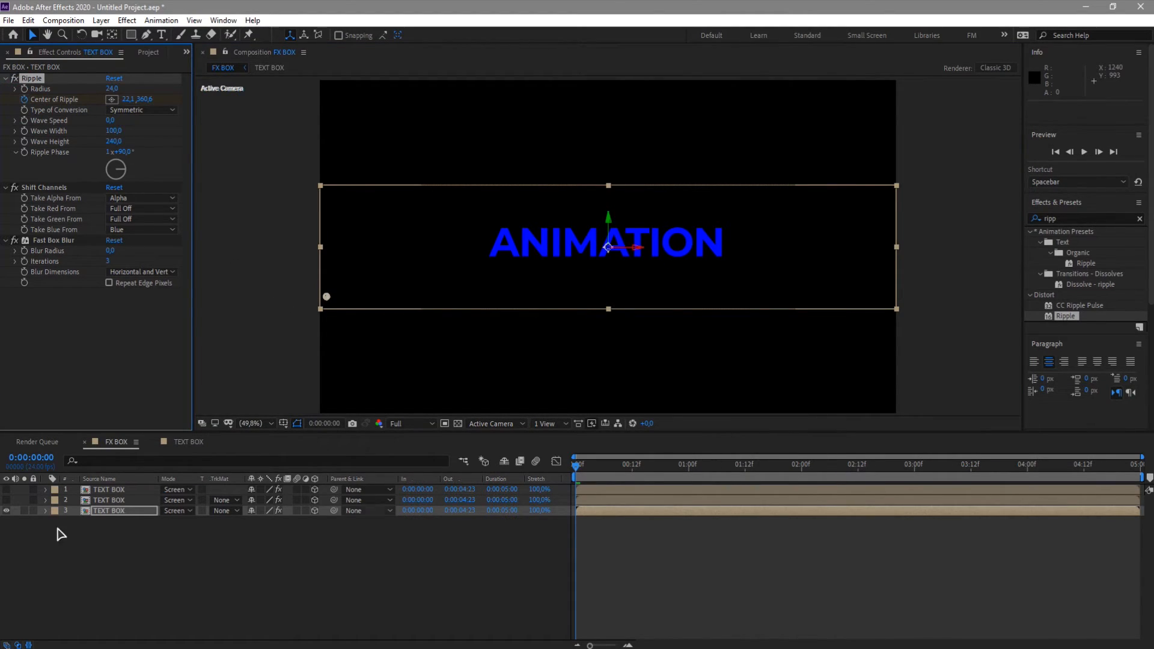
At 0:00:04:00, keyframe the bottom layer's Center of Ripple beyond the frame's right edge at about 2321, 373
left_click(45, 500)
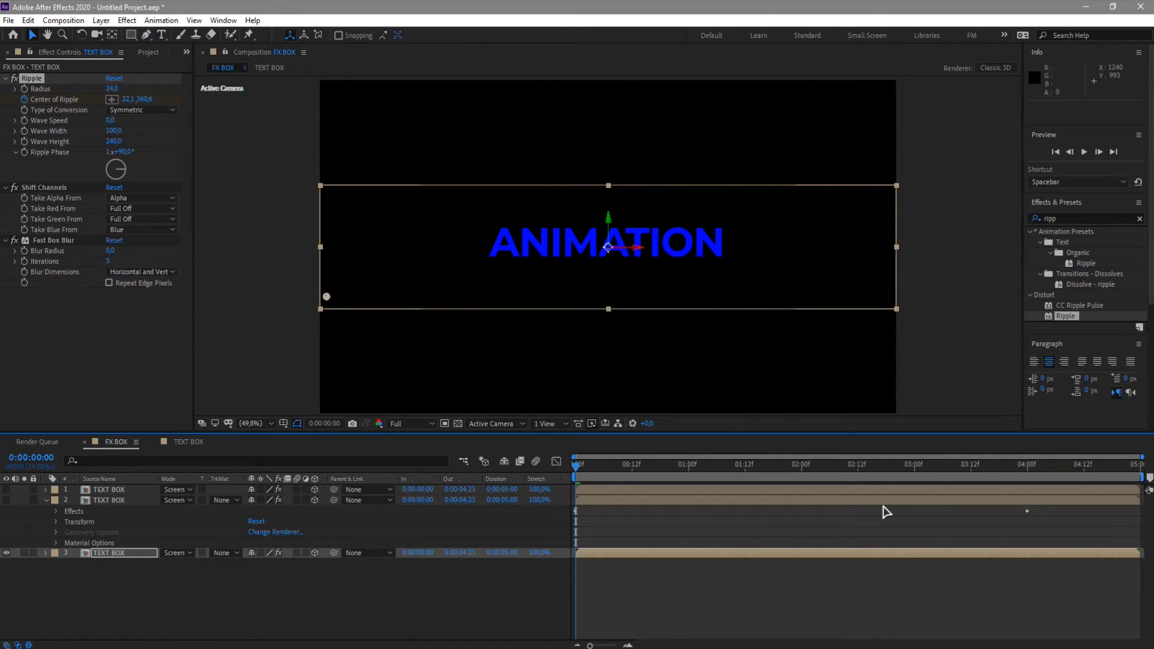
left_click(1028, 467)
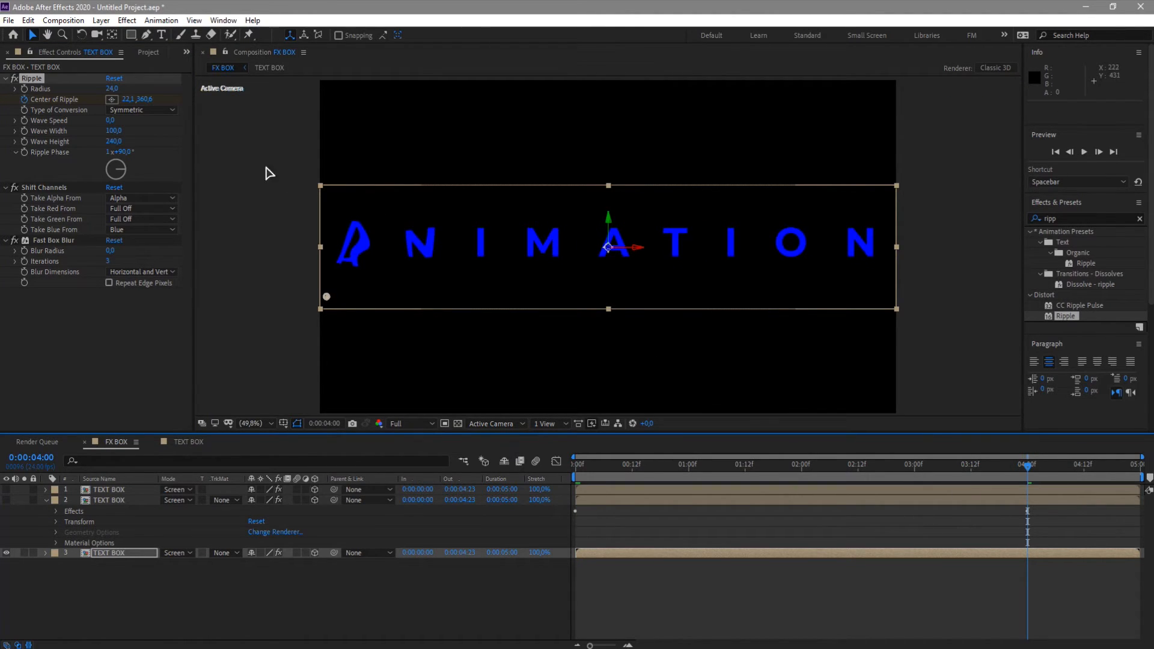
left_click(112, 99)
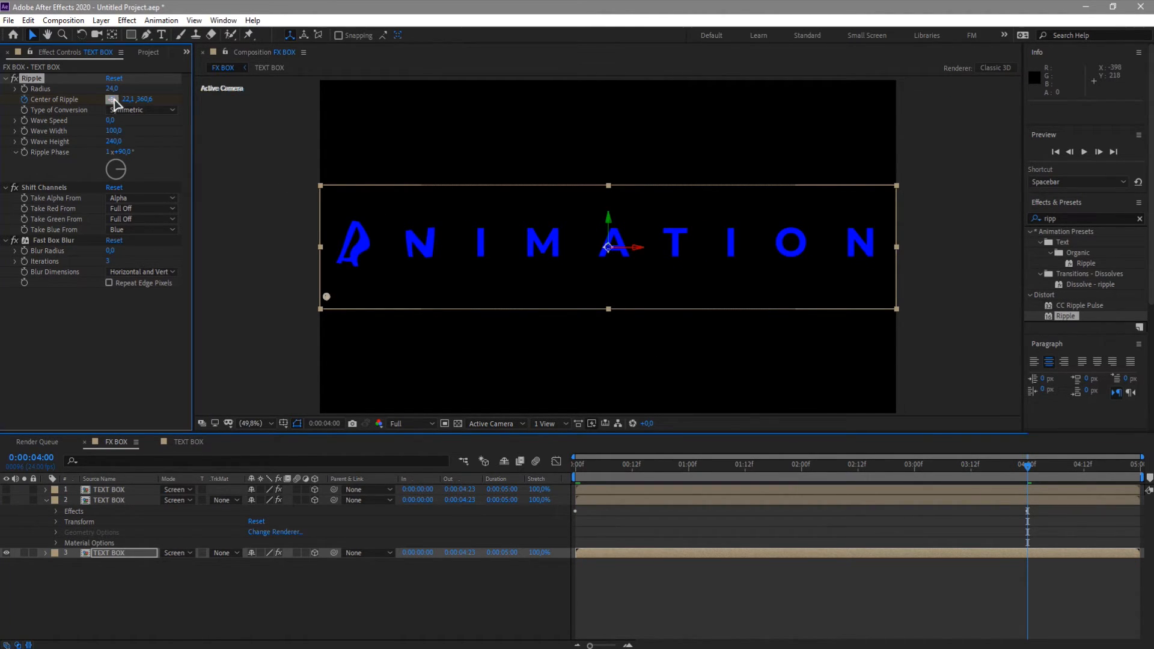
left_click(909, 295)
left_click_drag(917, 300, 983, 300)
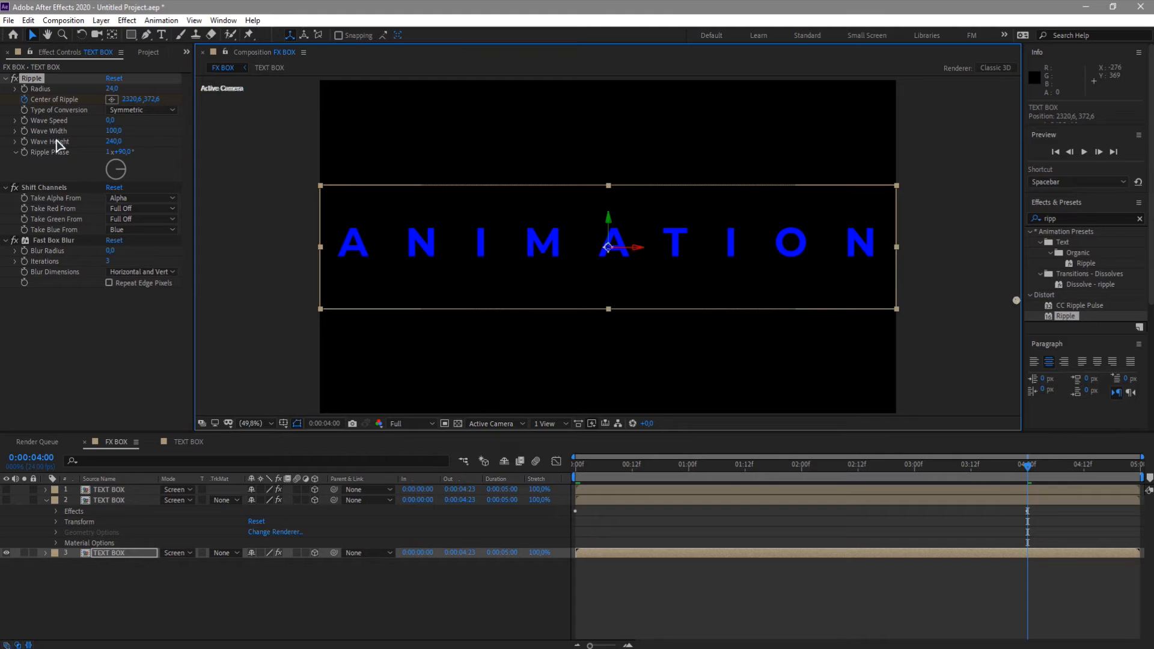
Set the bottom layer's Fast Box Blur to Vertical dimensions with a blur radius of 11
left_click(51, 240)
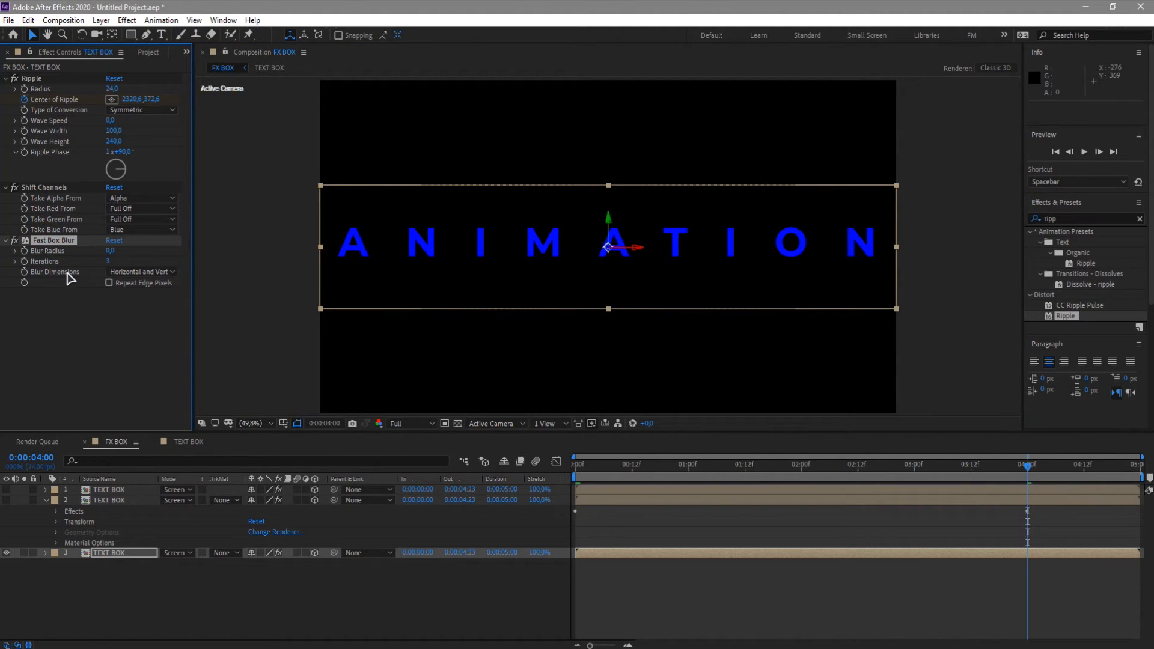
left_click(144, 272)
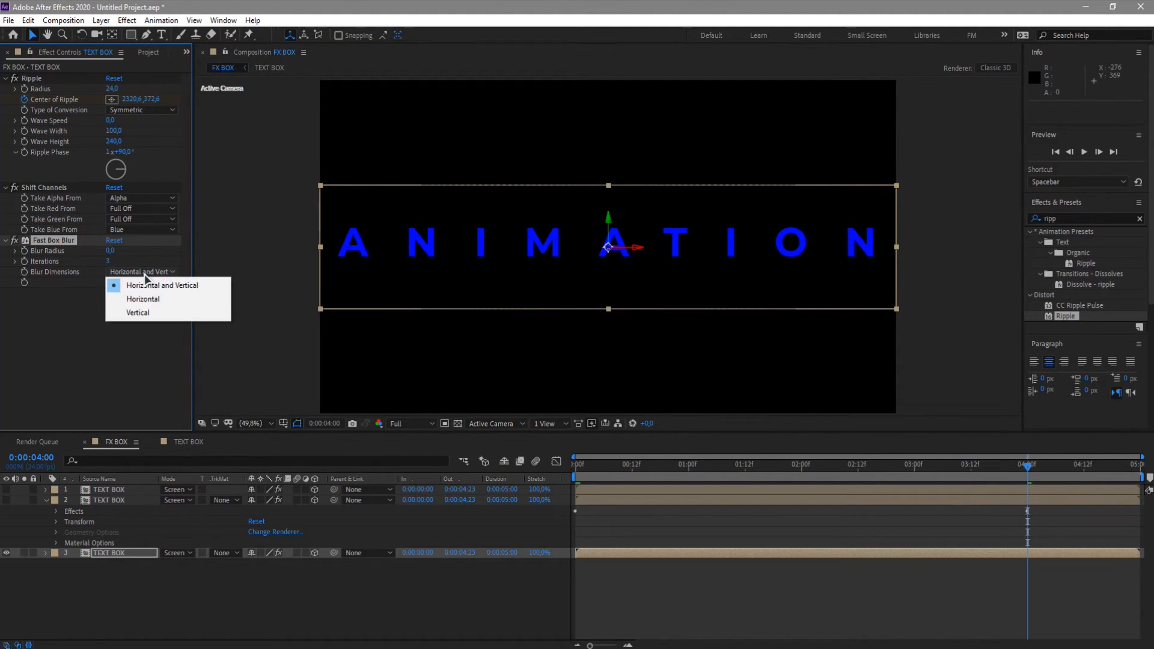
left_click(155, 313)
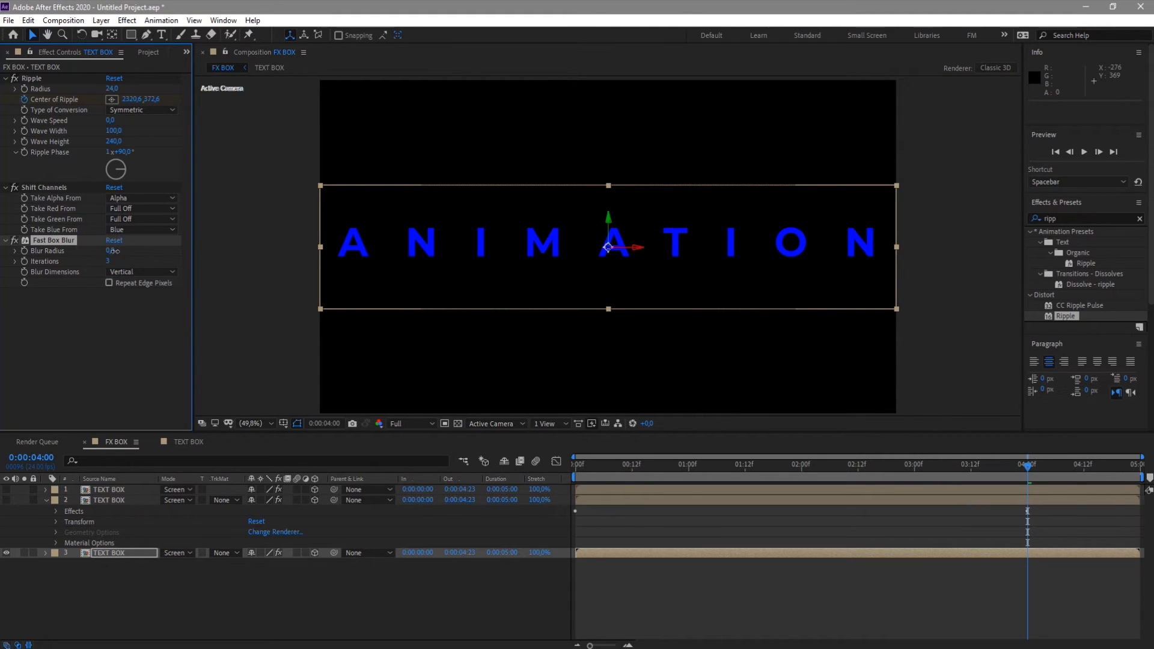
left_click_drag(113, 250, 122, 250)
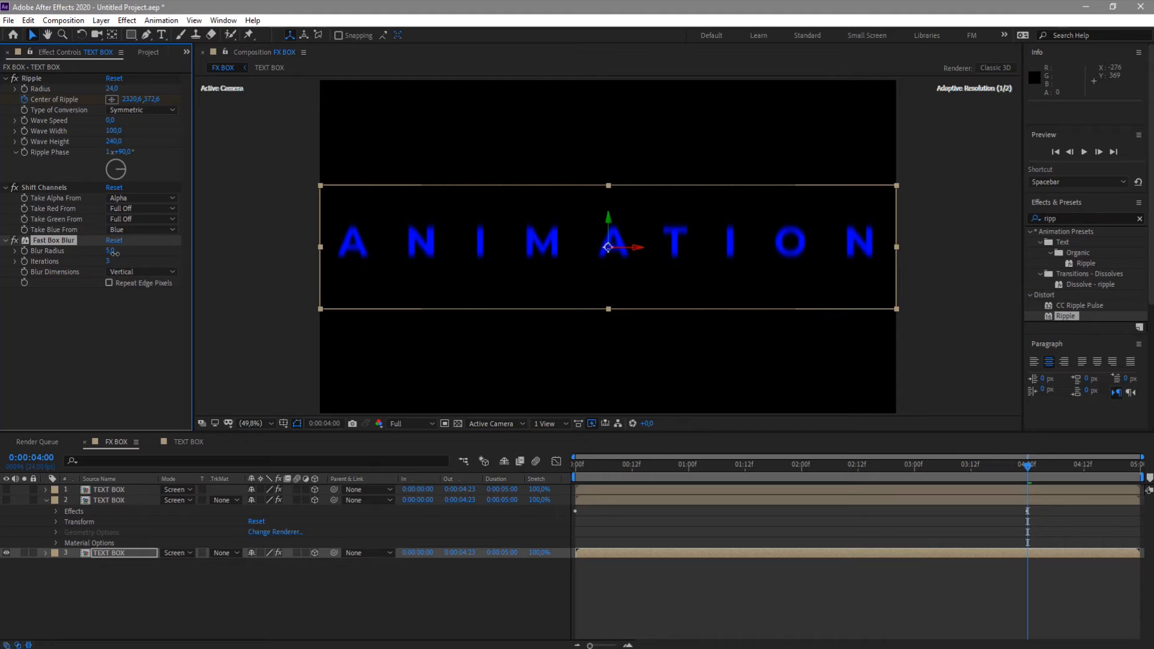
left_click_drag(116, 253, 117, 254)
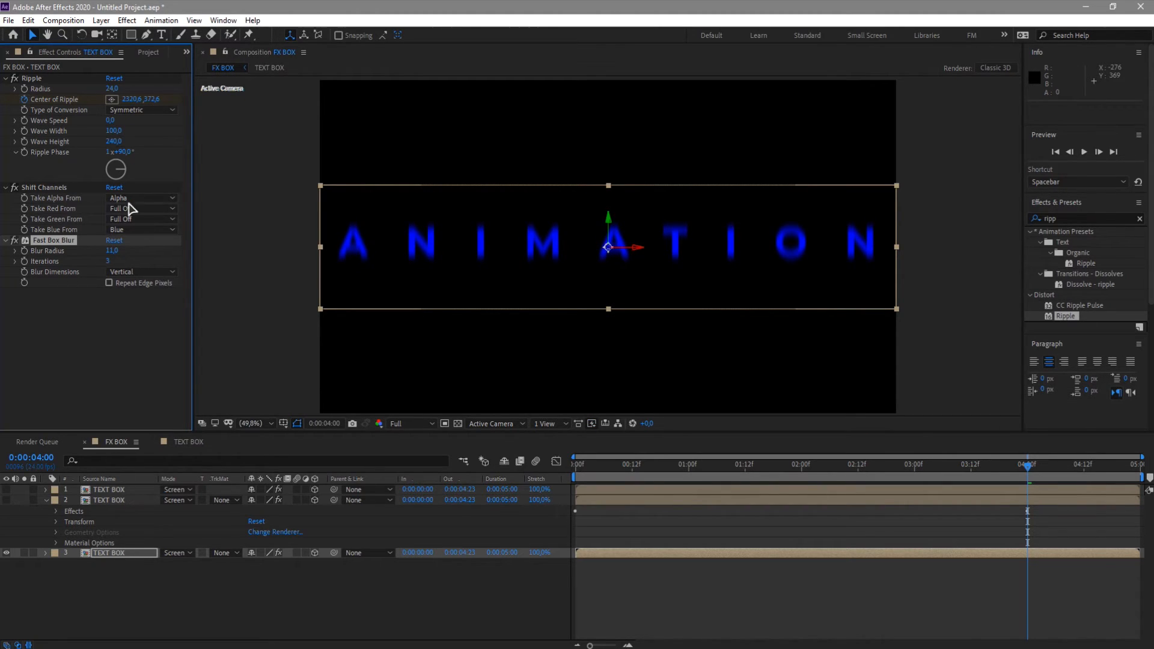
Collapse the middle layer's properties, make all three TEXT BOX layers visible and return the playhead to the start
left_click(46, 500)
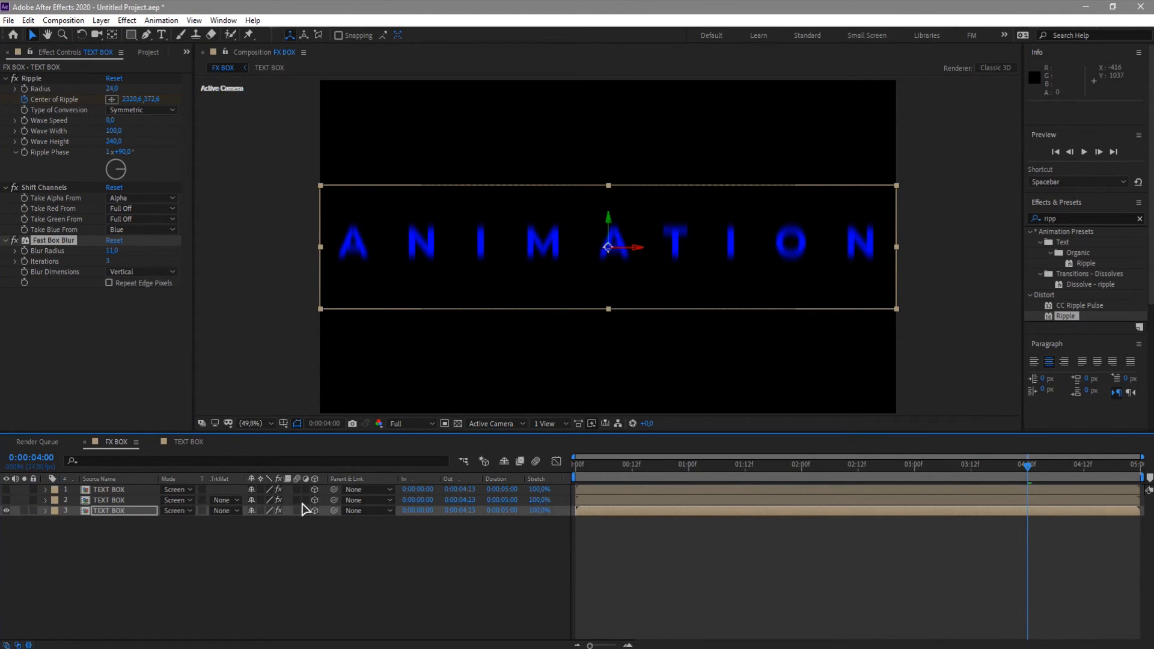
key("F2")
left_click(6, 500)
left_click(6, 489)
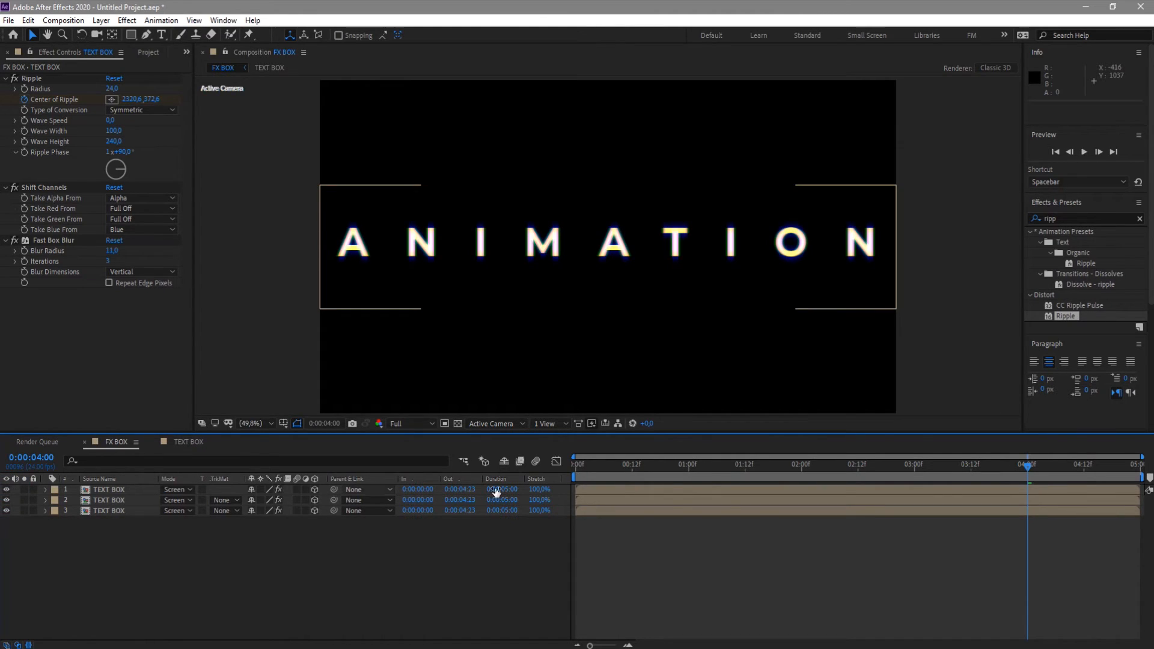
left_click_drag(669, 467, 523, 497)
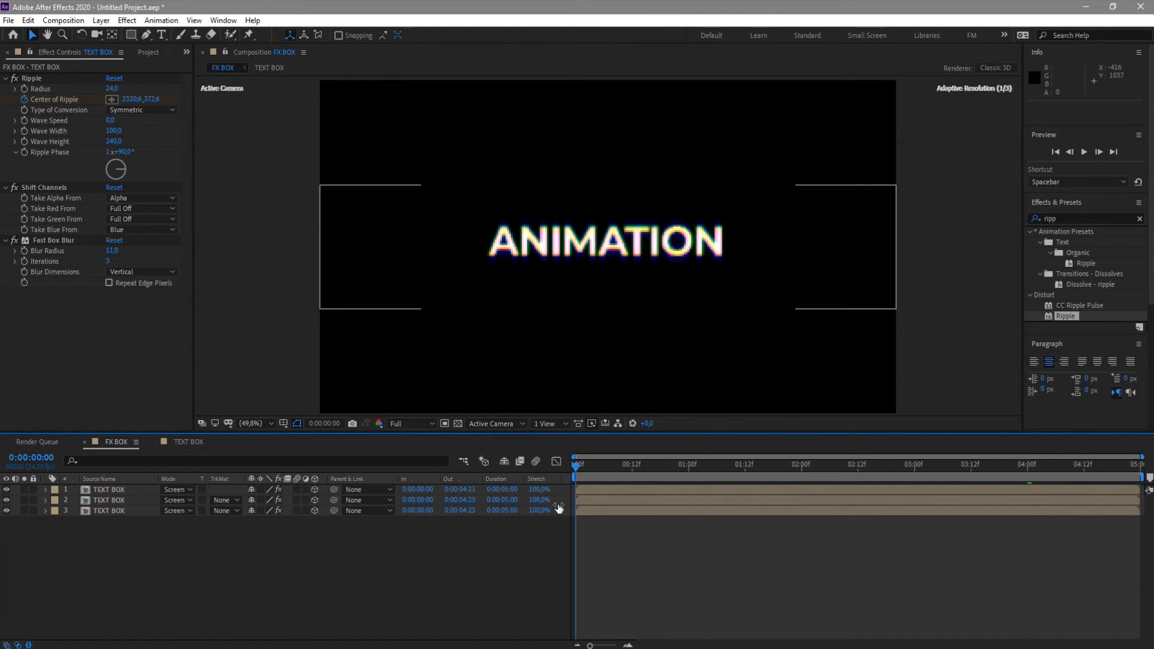
Preview the animation across the timeline, stop at 0:00:01:08 and add an adjustment layer above the TEXT BOX layers
left_click_drag(578, 468, 723, 481)
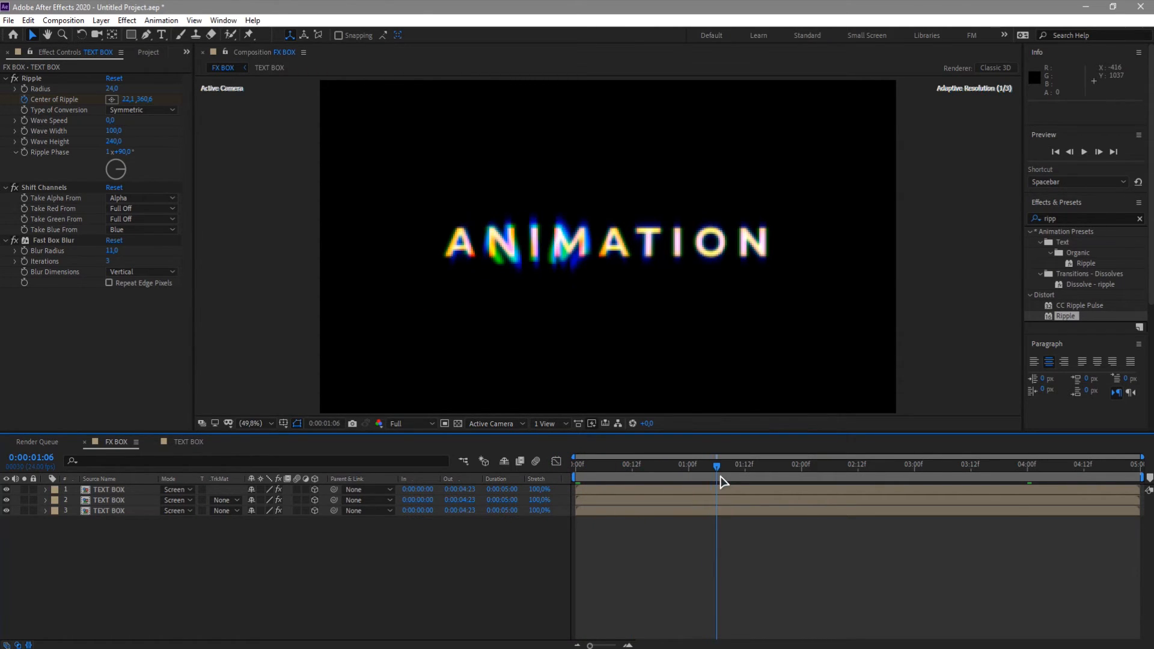
left_click_drag(716, 466, 1046, 490)
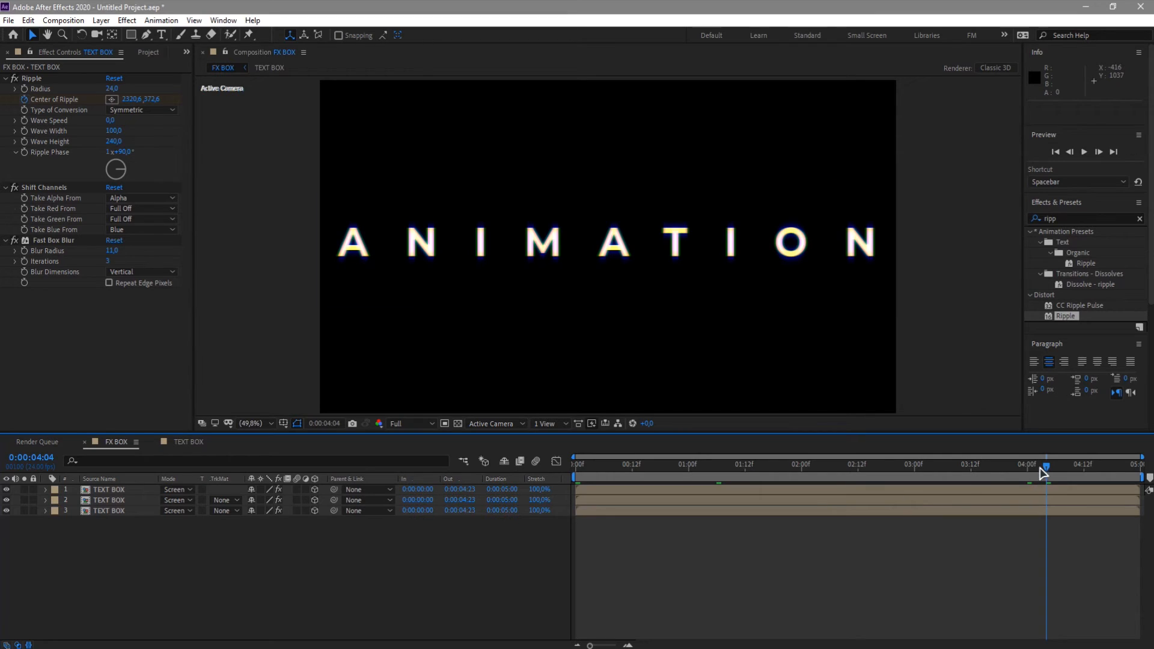
left_click_drag(975, 478, 727, 497)
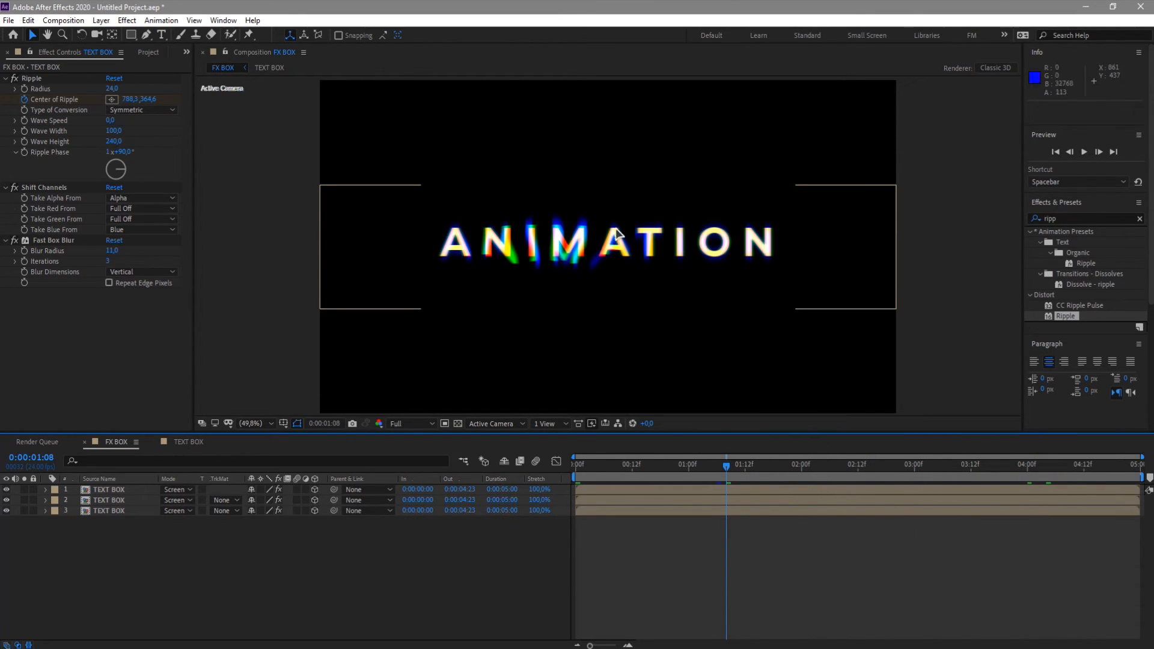
right_click(185, 590)
mouse_move(235, 452)
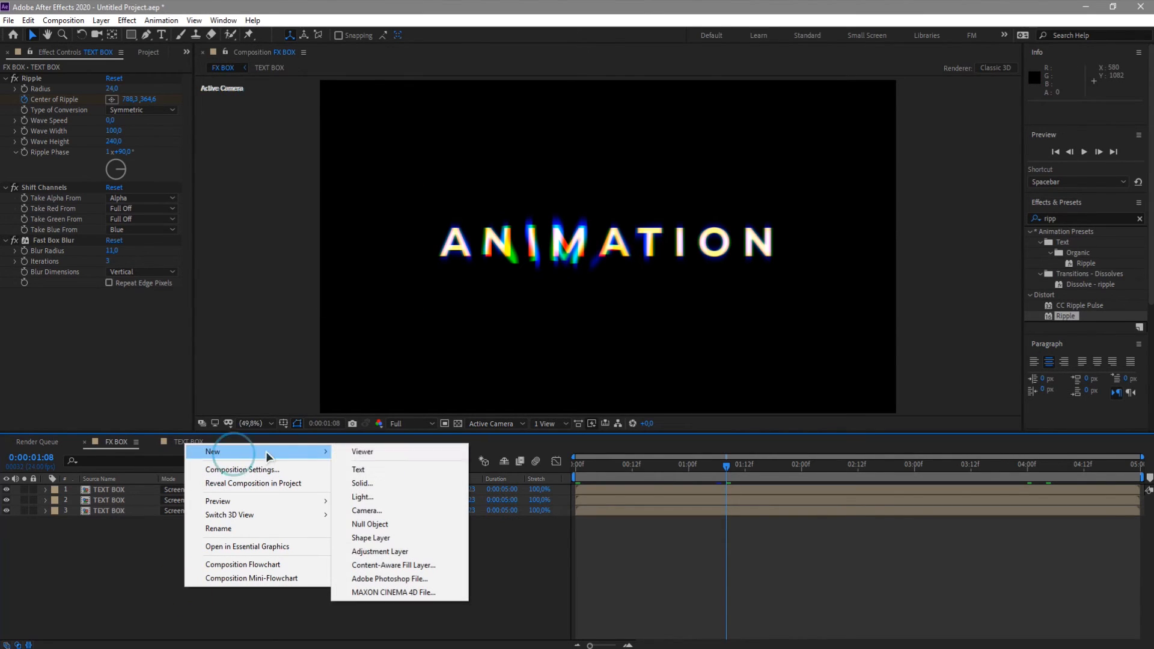
left_click(404, 552)
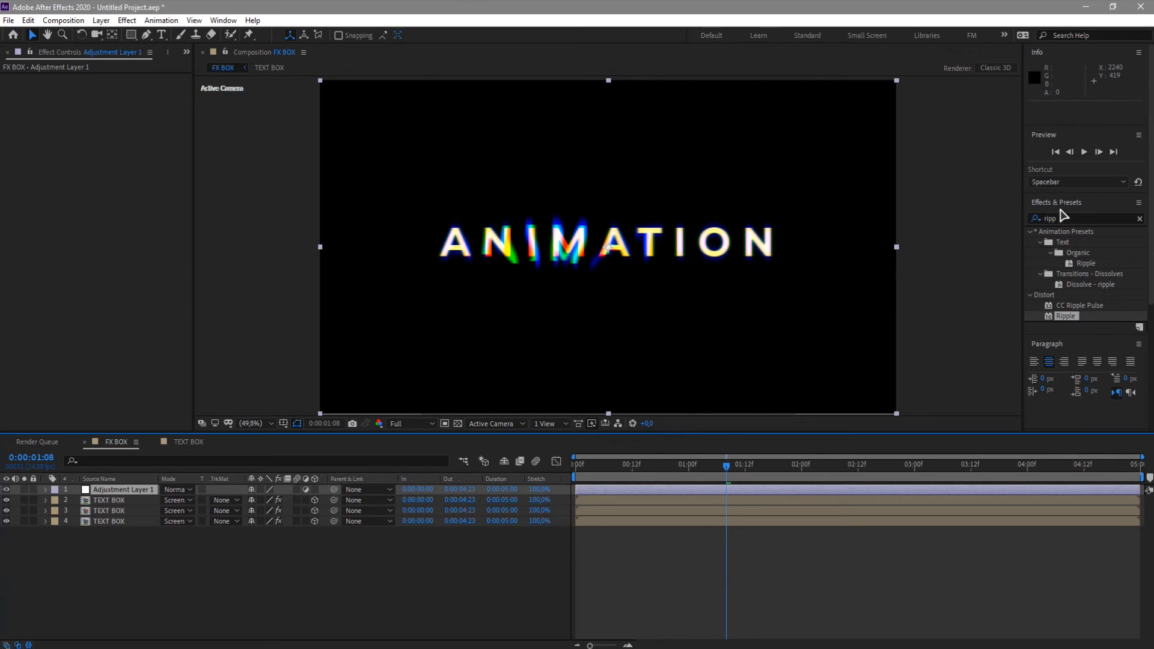
Find the Curves effect and apply it to the adjustment layer
left_click(1063, 218)
type("curv")
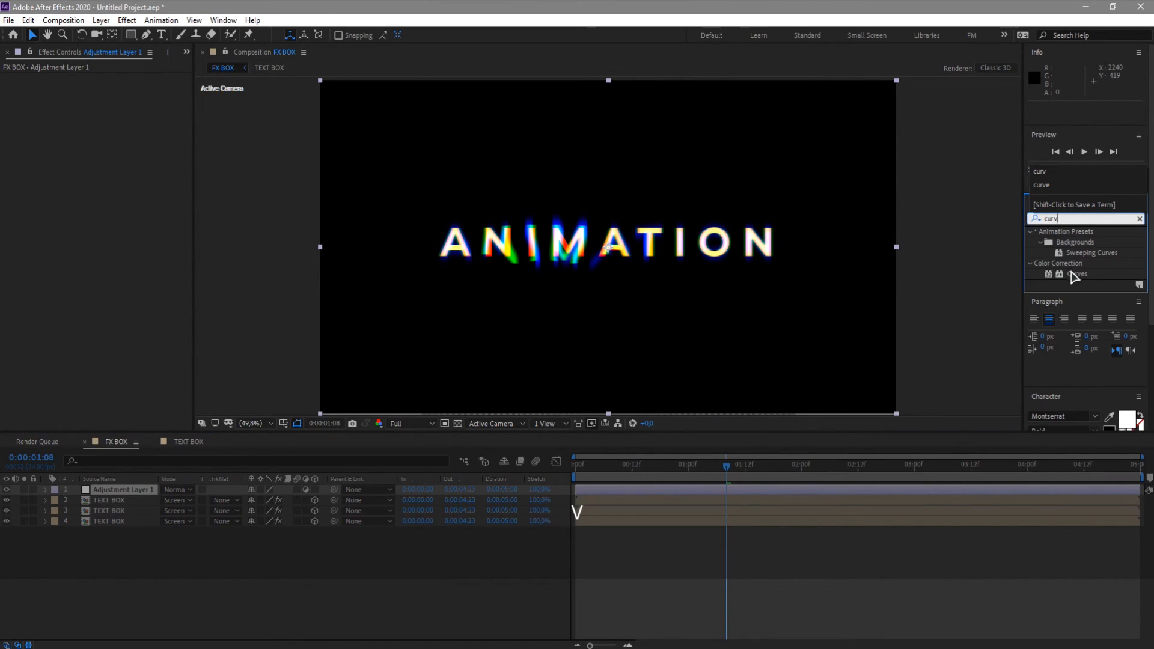
left_click_drag(1074, 276, 127, 485)
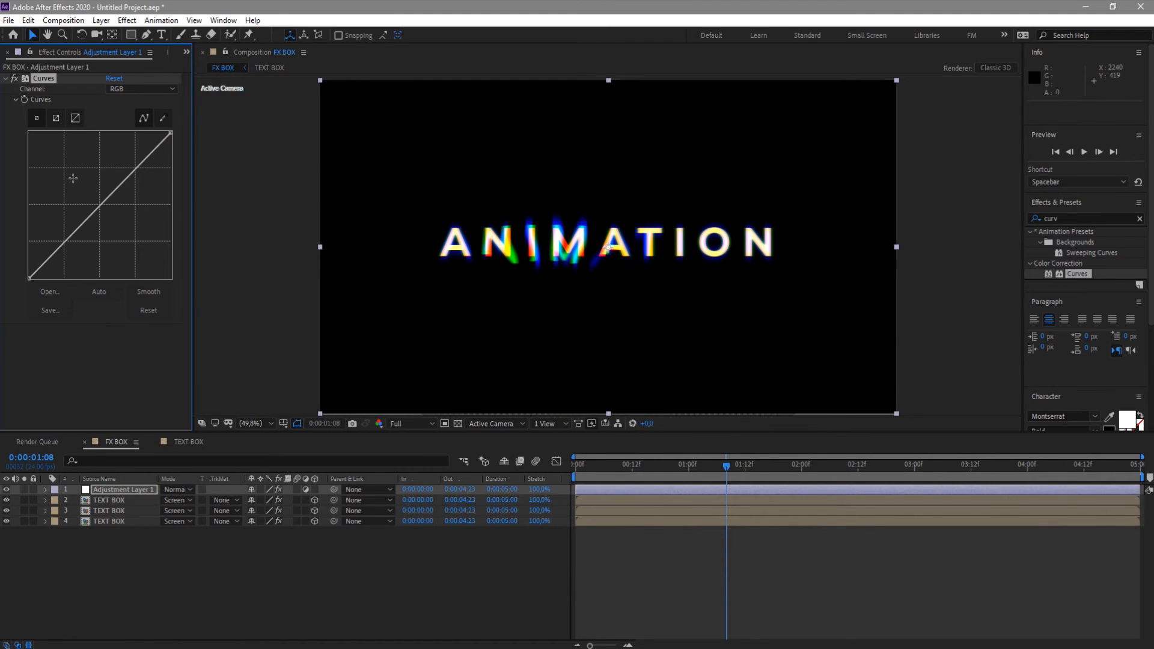
In the Curves effect, bend the Red channel's midtones slightly upward and the Green channel's midtones downward
left_click(135, 89)
left_click(138, 115)
left_click_drag(103, 199, 116, 208)
left_click(137, 89)
left_click(135, 129)
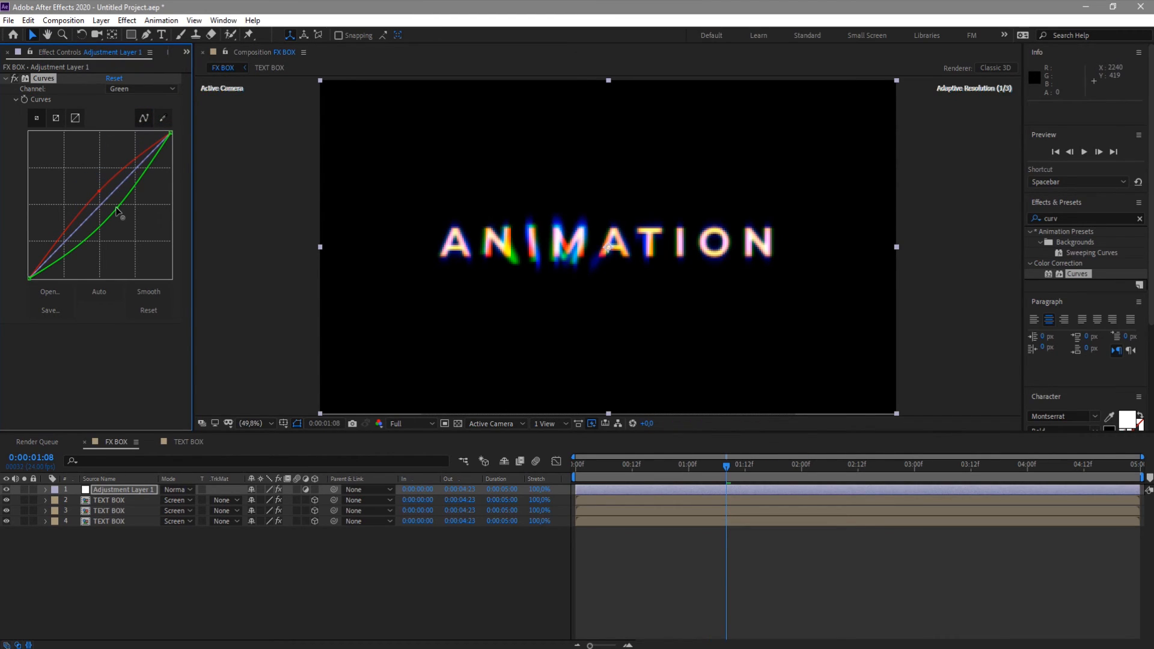
Raise the midtones of the Blue channel's curve slightly above the Red curve
left_click(135, 90)
left_click(134, 143)
left_click_drag(104, 201, 100, 191)
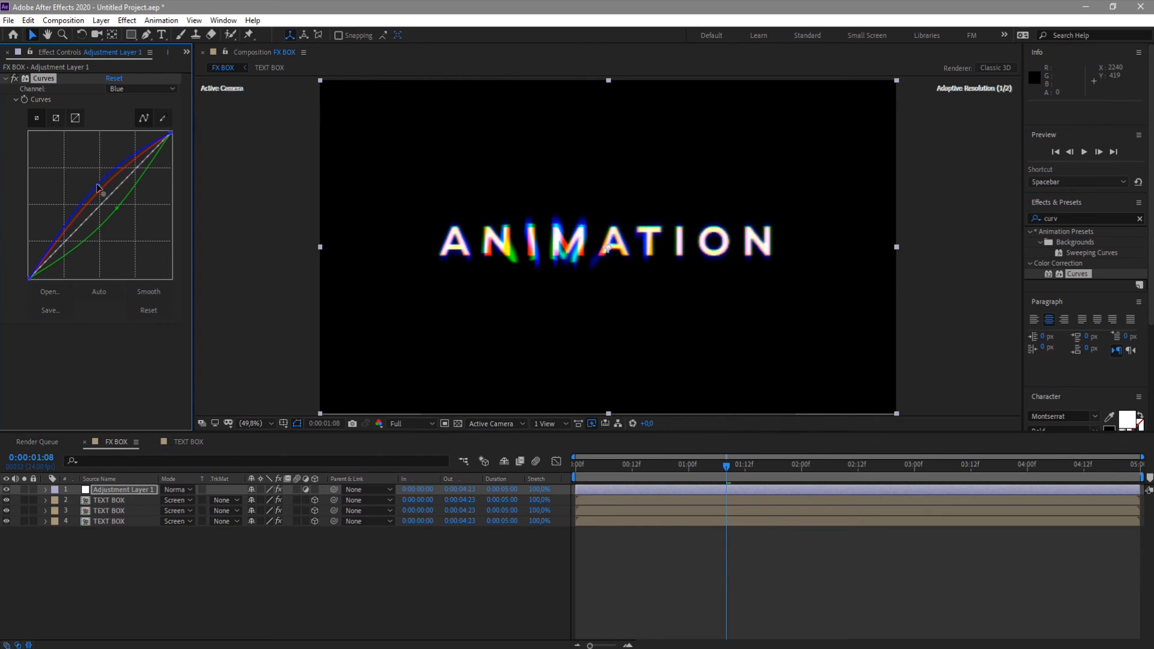
Try a raised Alpha curve, settle its midpoint just above the diagonal, and preview the color correction around 0:00:01:08
left_click(128, 90)
left_click(147, 158)
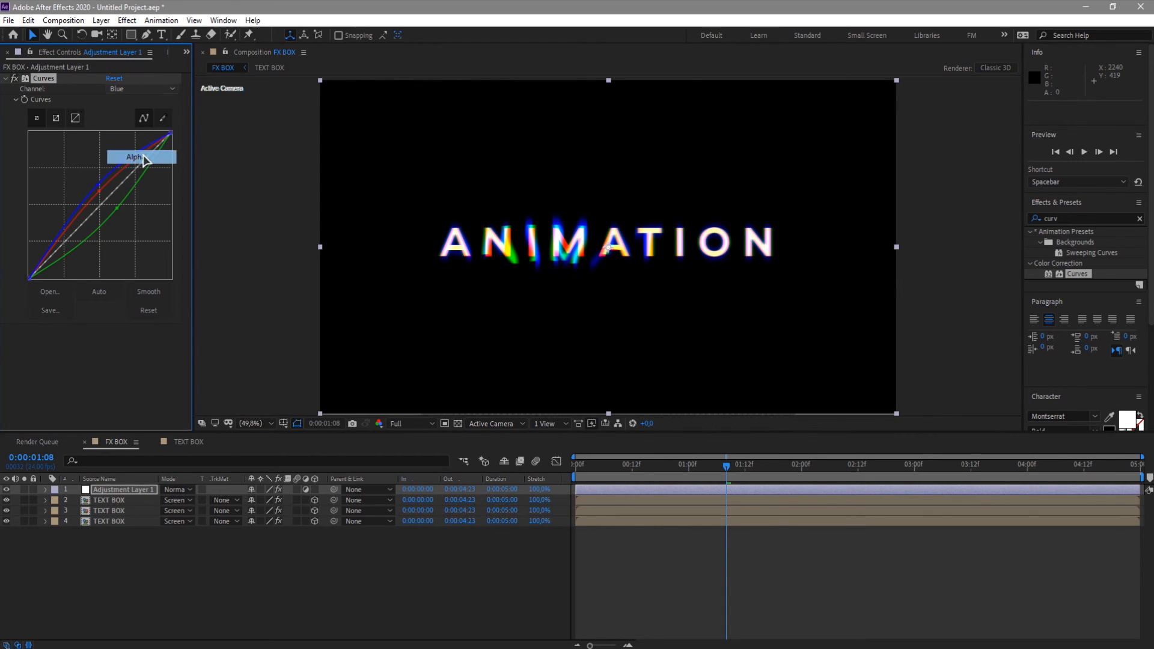
left_click_drag(103, 192, 97, 183)
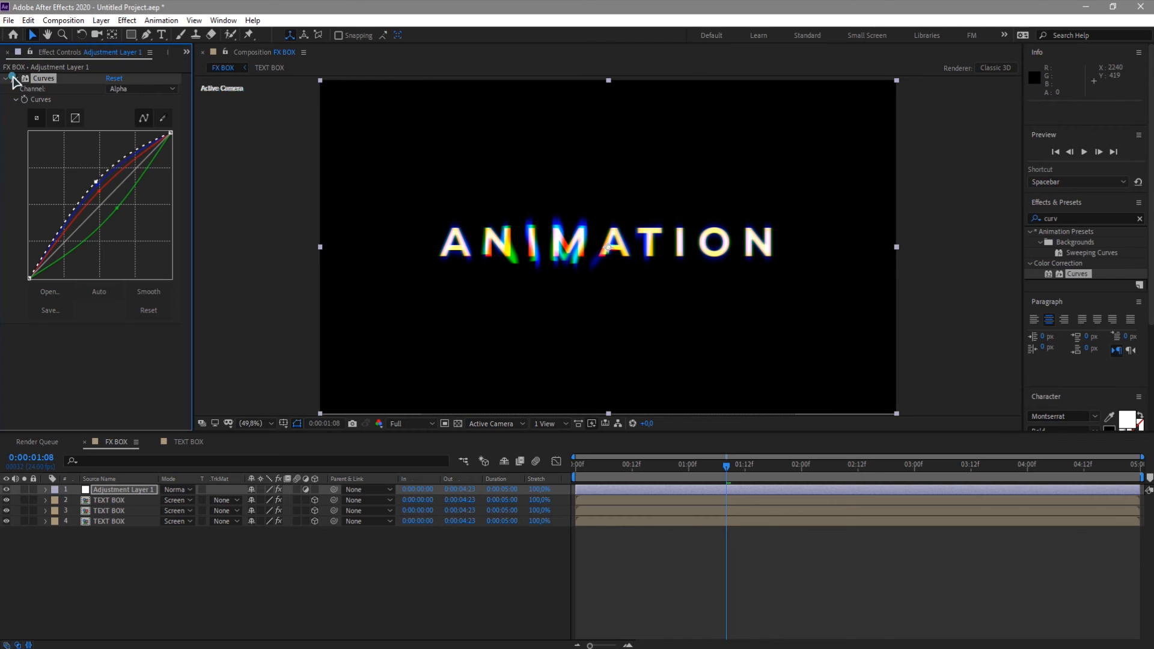
left_click_drag(95, 180, 110, 197)
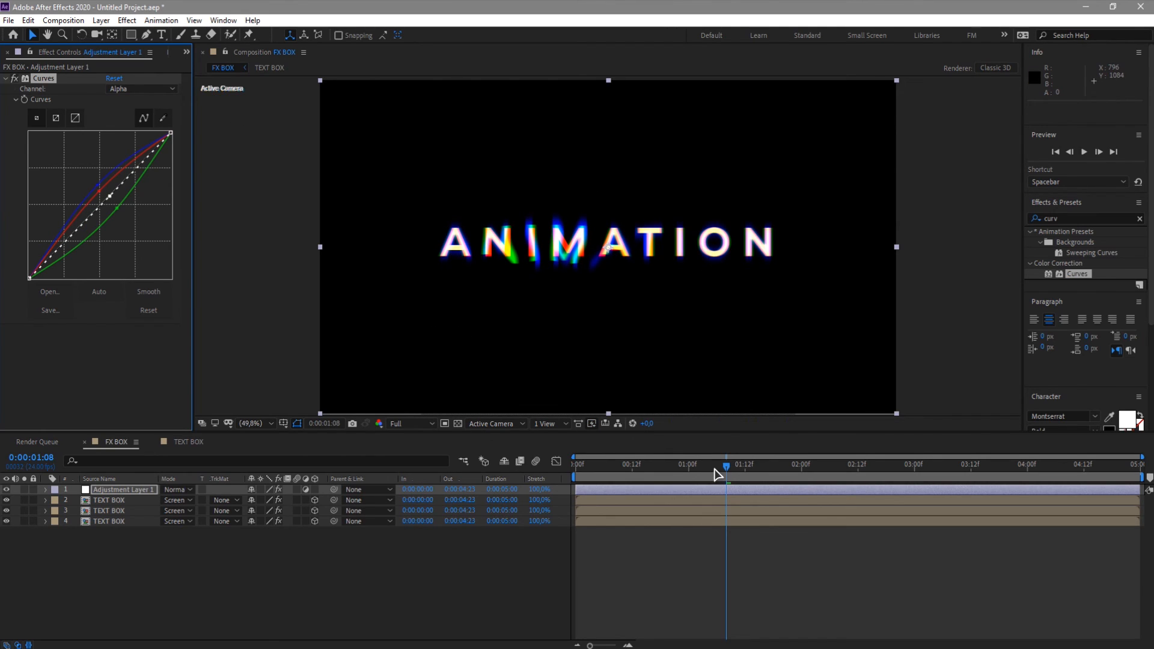
left_click_drag(695, 476, 731, 489)
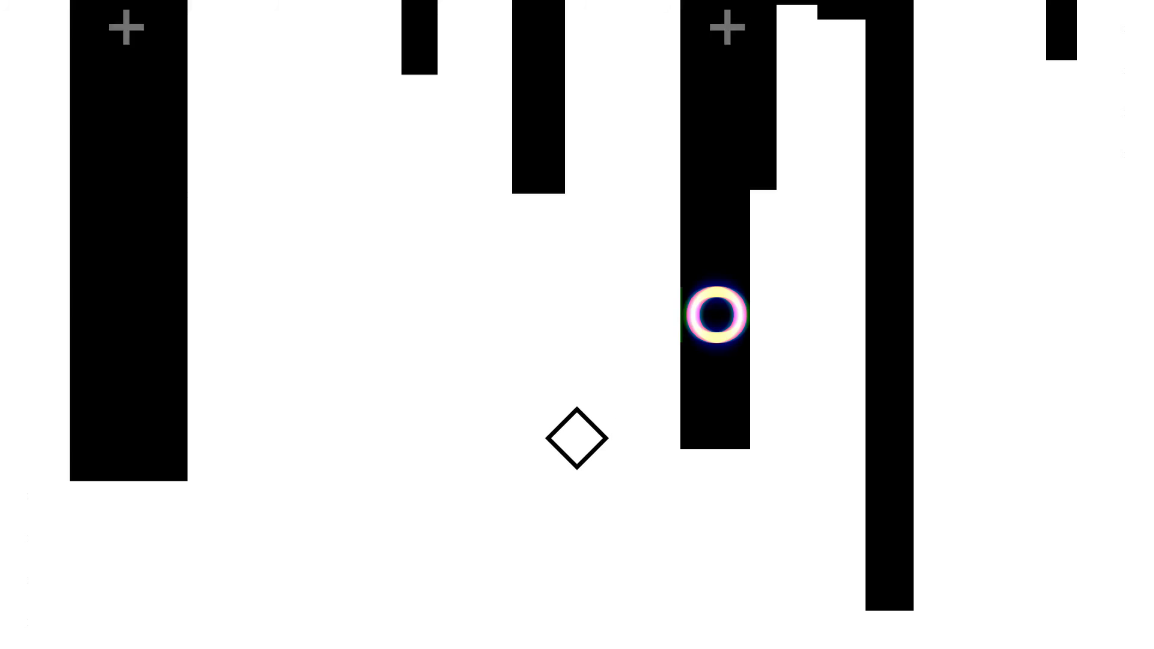